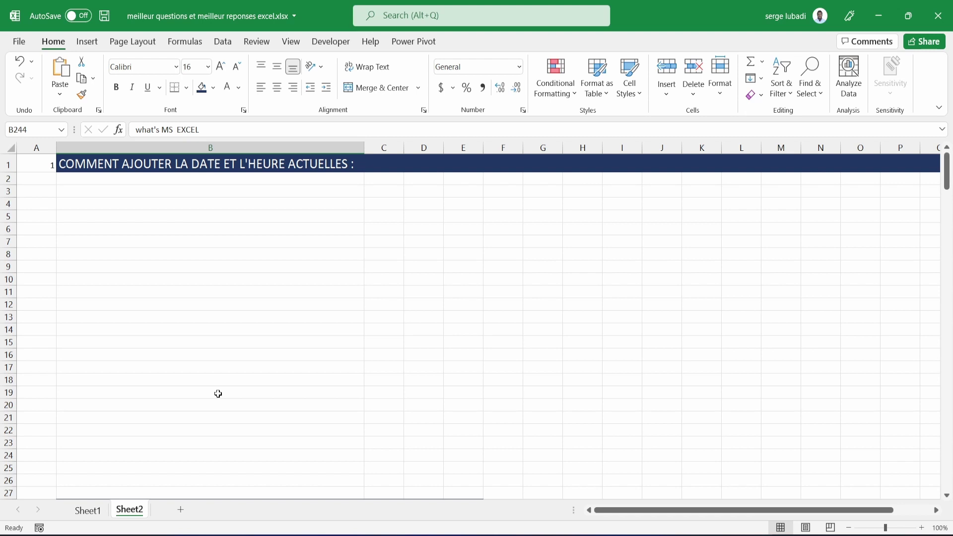
# Select cell B3 beneath Sheet2's 'COMMENT AJOUTER LA DATE ET L'HEURE ACTUELLES' heading.
pyautogui.click(181, 192)
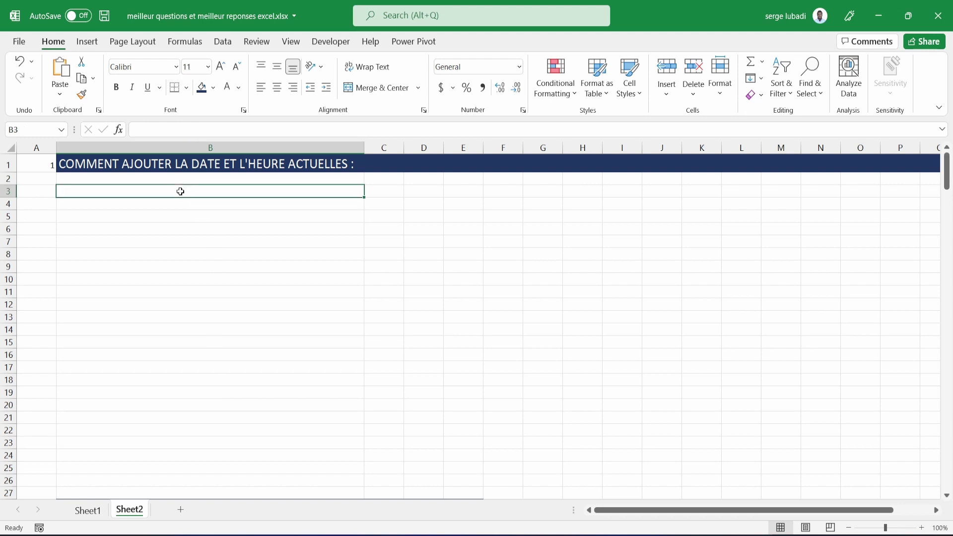
# Enter =NOW() in B3, showing 9/29/2022 5:32, and bring up its Format Cells settings.
pyautogui.write('=')
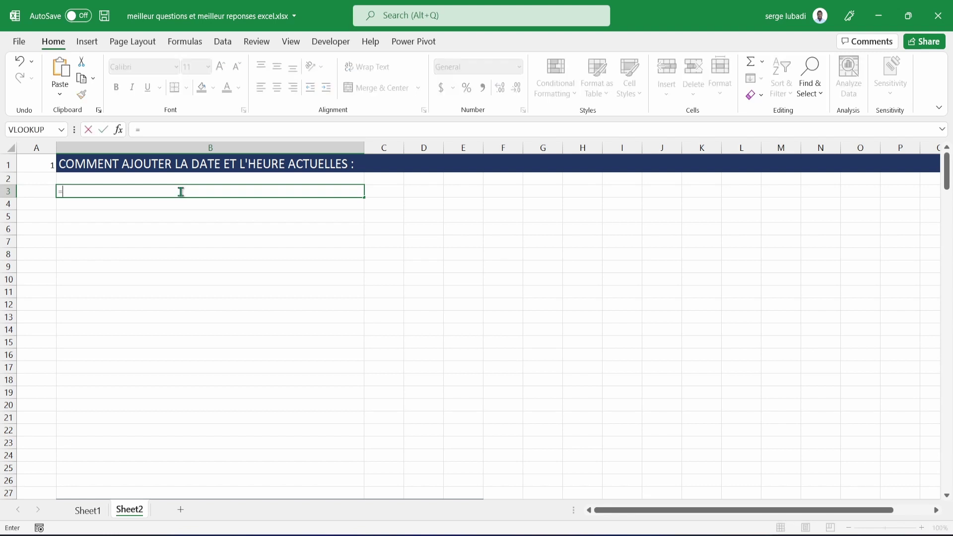
pyautogui.write('now()')
pyautogui.press('Return')
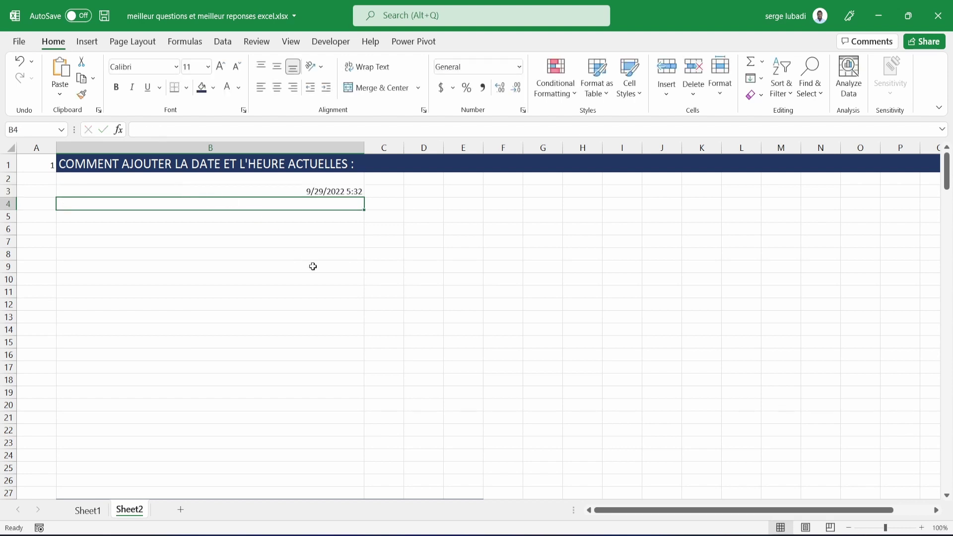
pyautogui.click(336, 192)
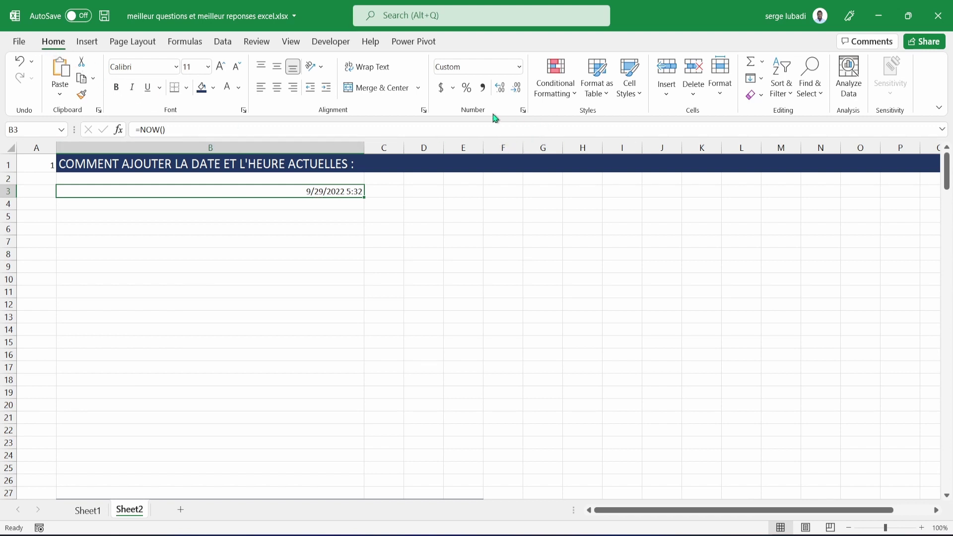
pyautogui.click(523, 110)
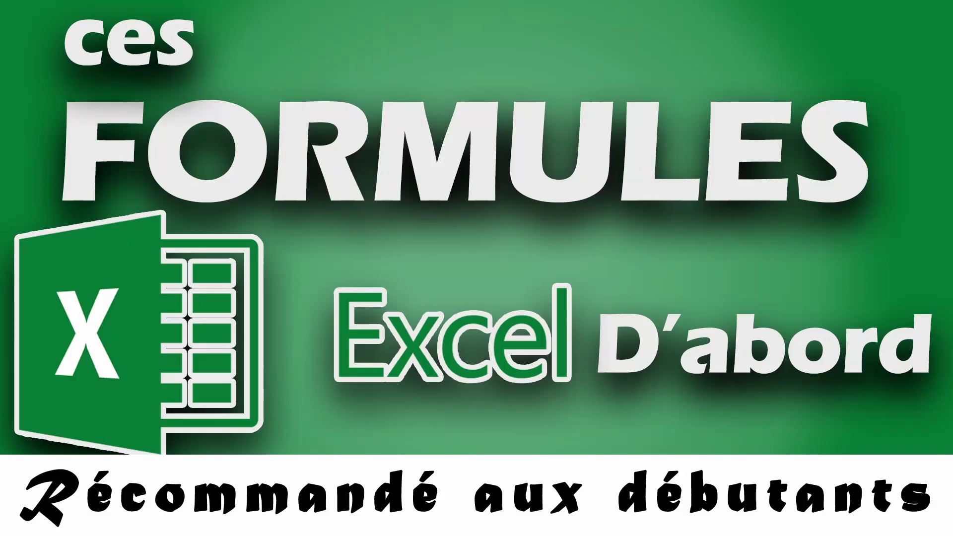
# Format B3 as 24-hour time with seconds (13:30:55).
pyautogui.click(537, 292)
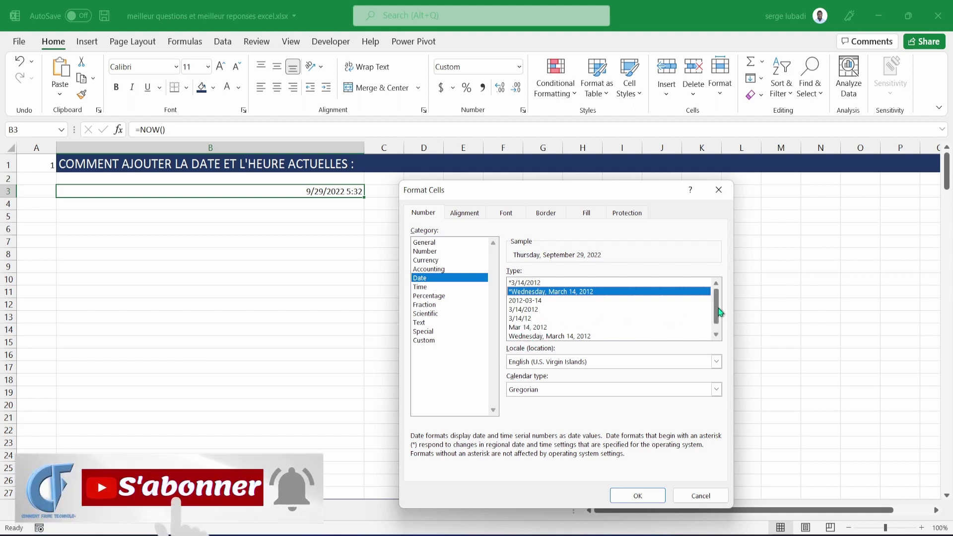
pyautogui.moveTo(719, 311); pyautogui.dragTo(720, 315)
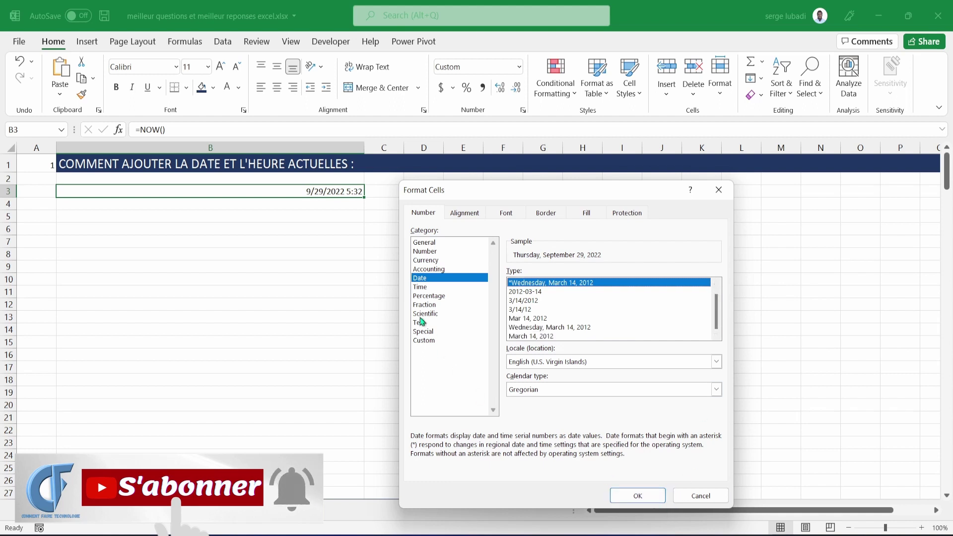
pyautogui.click(421, 288)
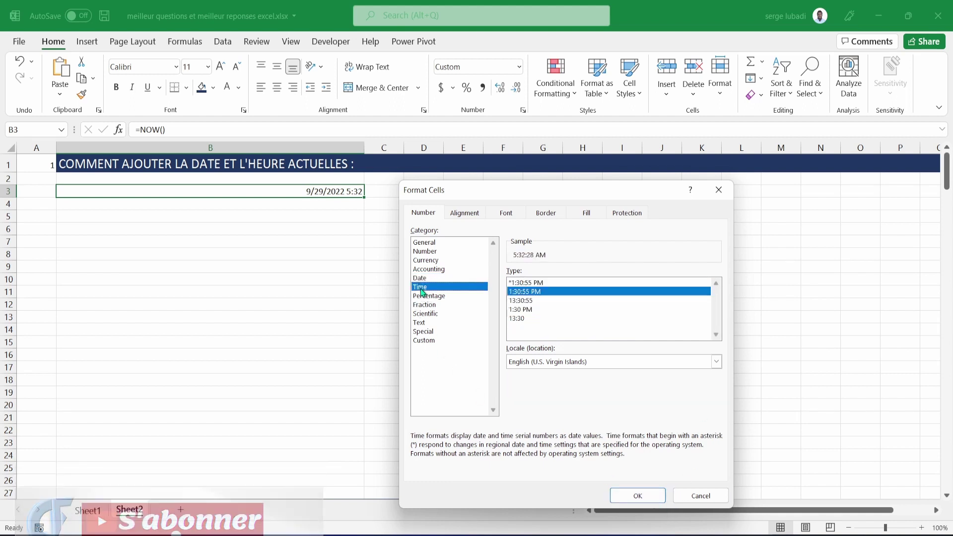
pyautogui.click(523, 301)
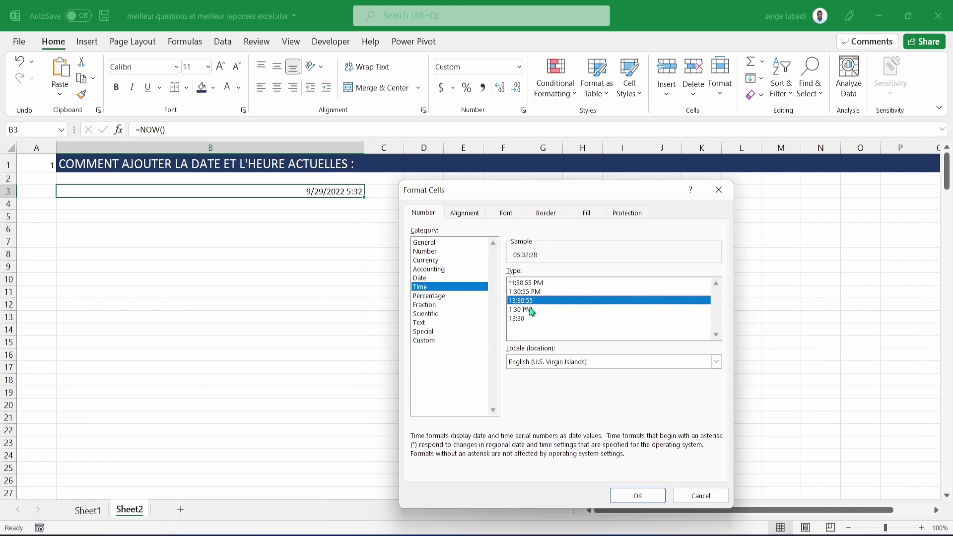
pyautogui.click(631, 499)
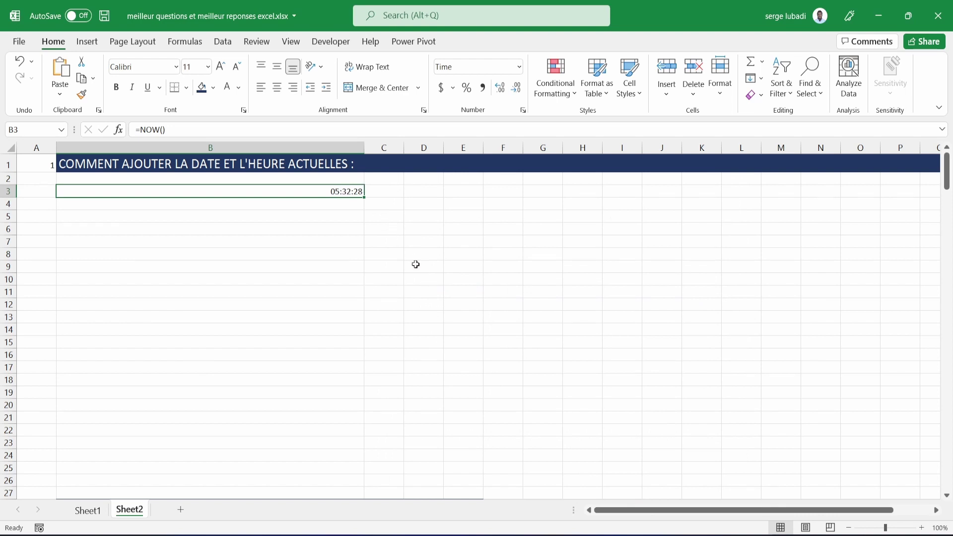
# Reformat B3 with the year-month-day date format (2012-03-14).
pyautogui.click(524, 110)
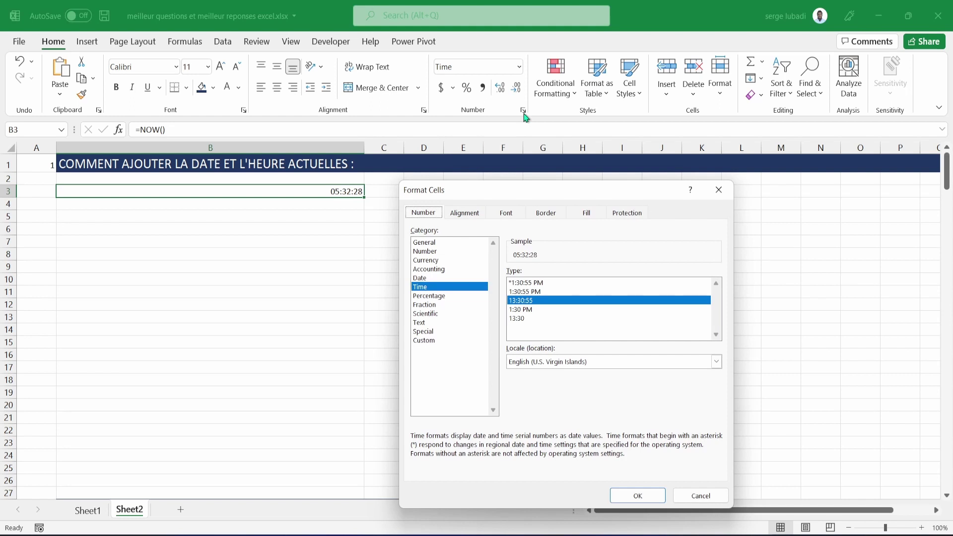
pyautogui.click(420, 278)
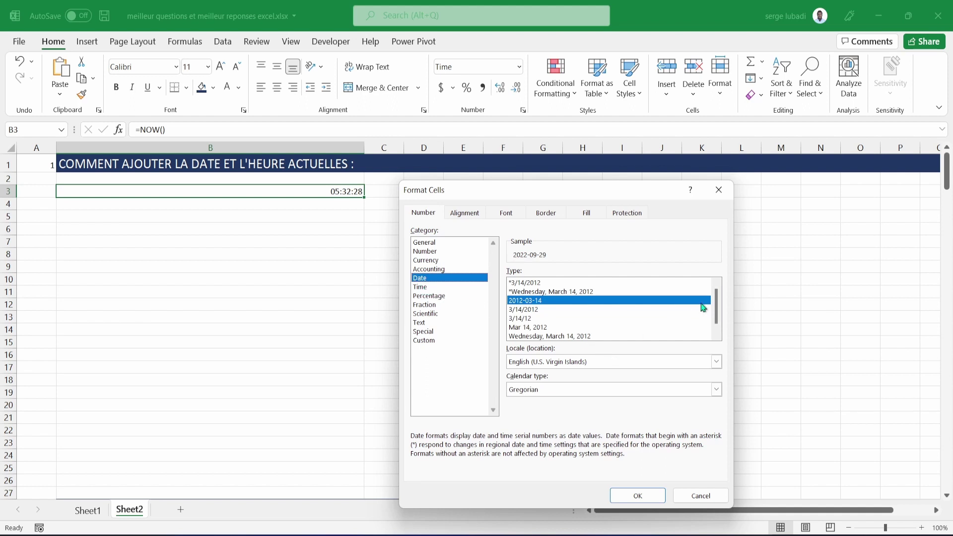
pyautogui.moveTo(718, 307)
pyautogui.mouseDown()
pyautogui.moveTo(719, 325)
pyautogui.moveTo(717, 311)
pyautogui.mouseUp()
pyautogui.click(640, 491)
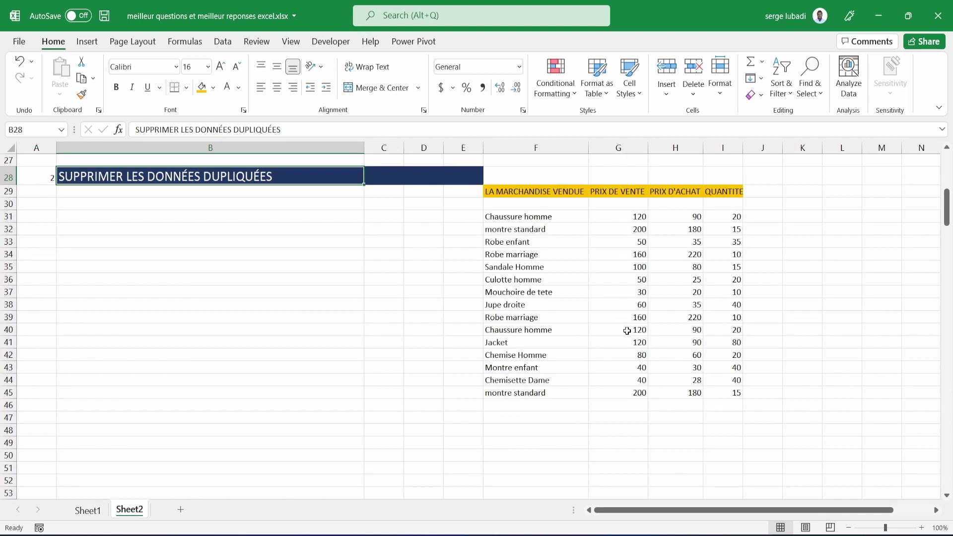
# Remove duplicates across all four columns of merchandise table F31:I45, leaving 12 unique items.
pyautogui.hotkey('alt', 'a')
pyautogui.moveTo(516, 216); pyautogui.dragTo(718, 393)
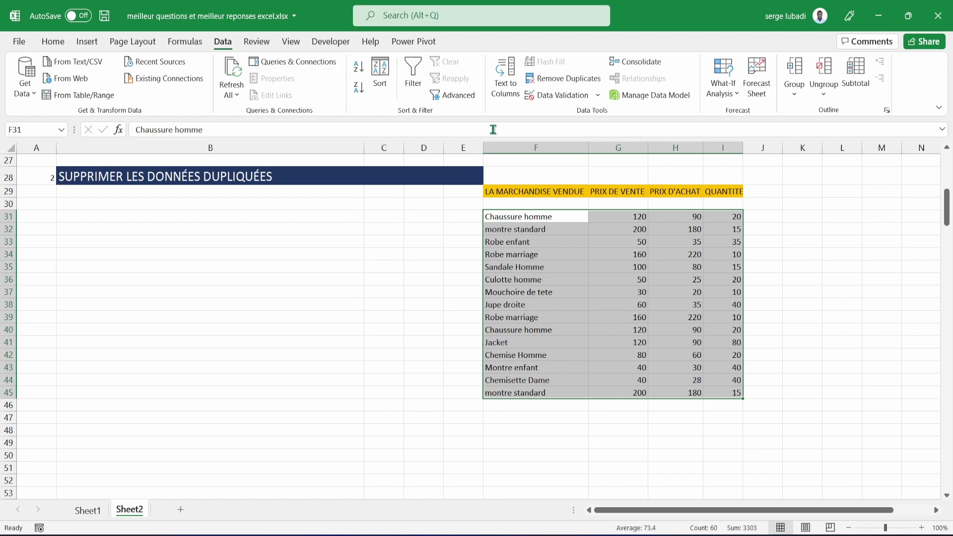
pyautogui.click(571, 79)
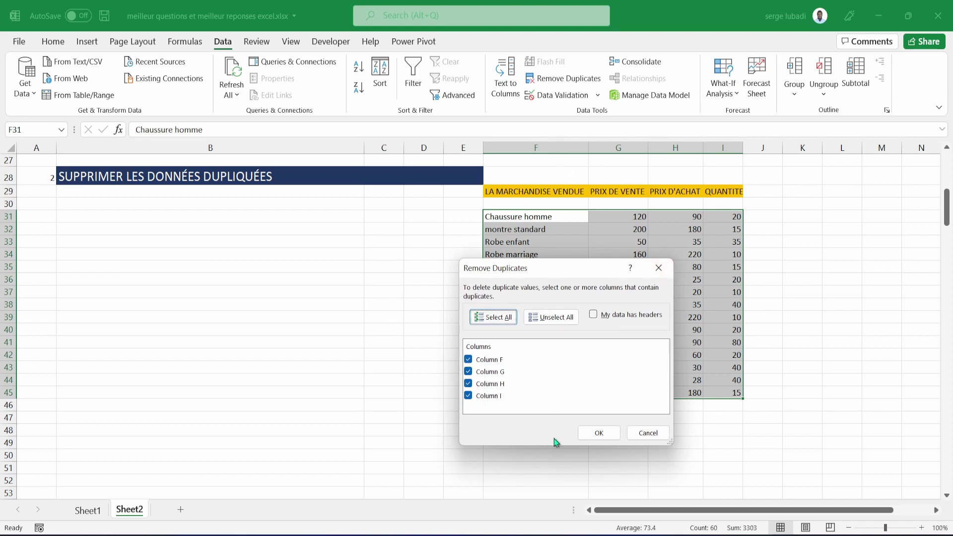
pyautogui.click(598, 434)
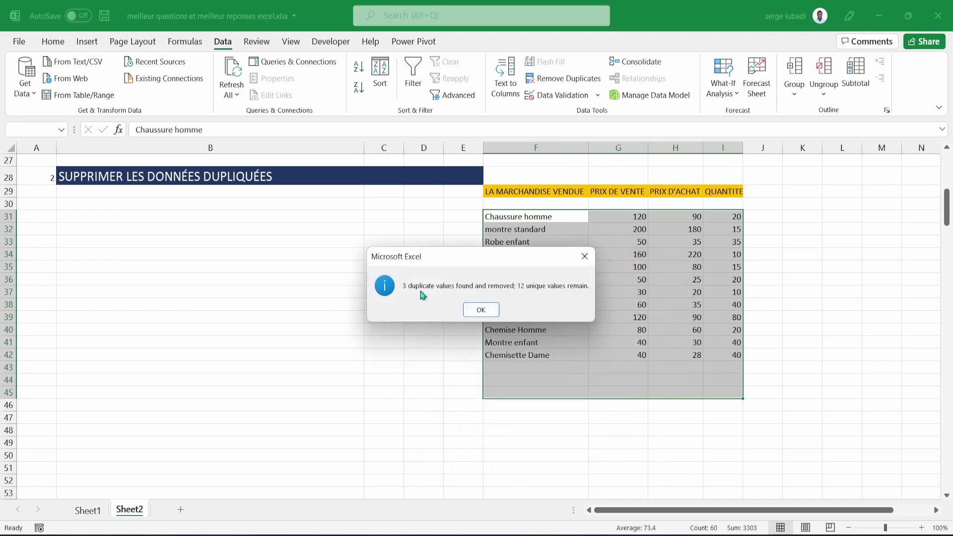
pyautogui.click(480, 311)
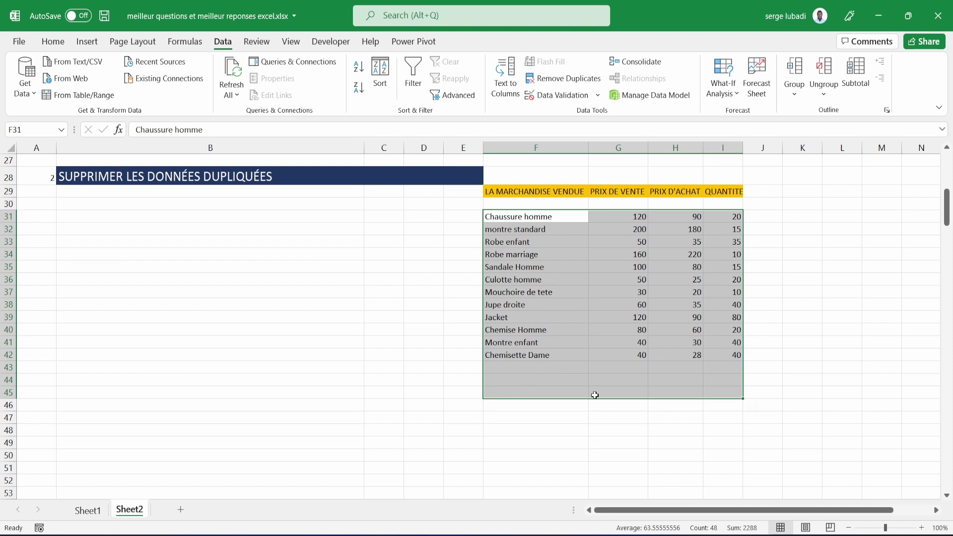
pyautogui.click(506, 431)
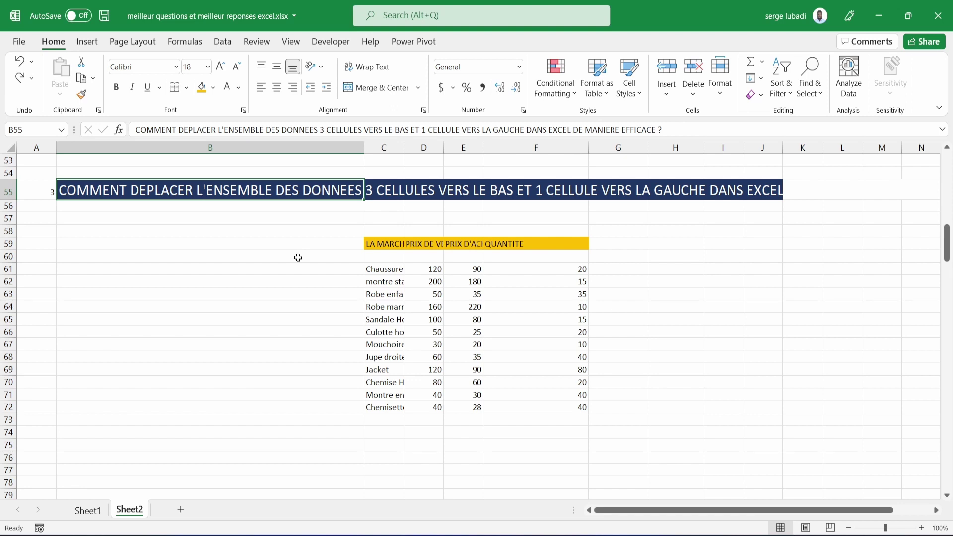
pyautogui.moveTo(385, 244); pyautogui.dragTo(539, 408)
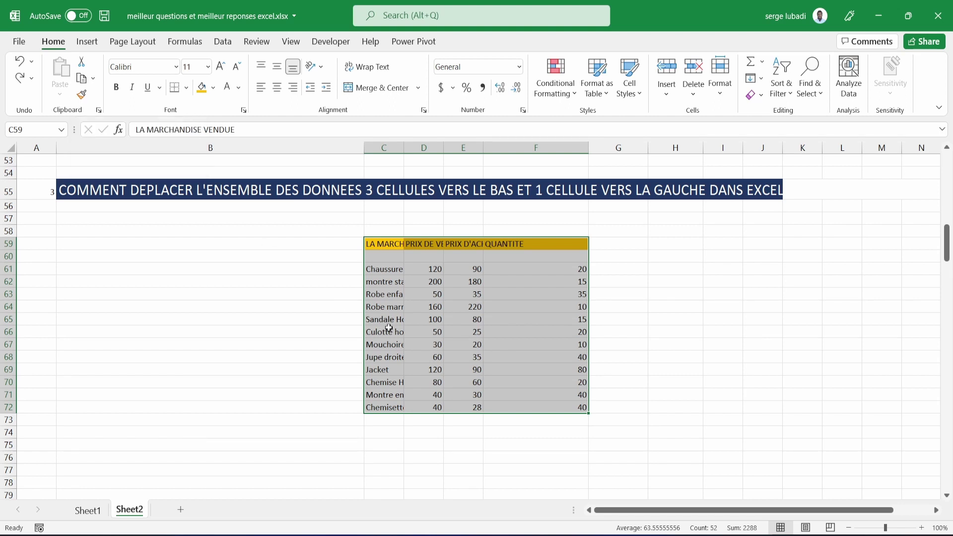
pyautogui.hotkey('ctrl', 'x')
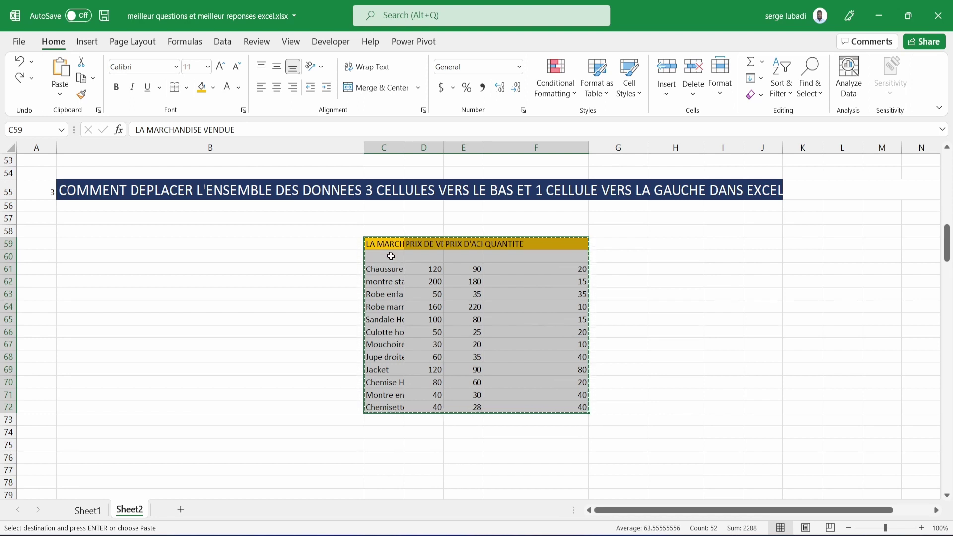
pyautogui.click(391, 268)
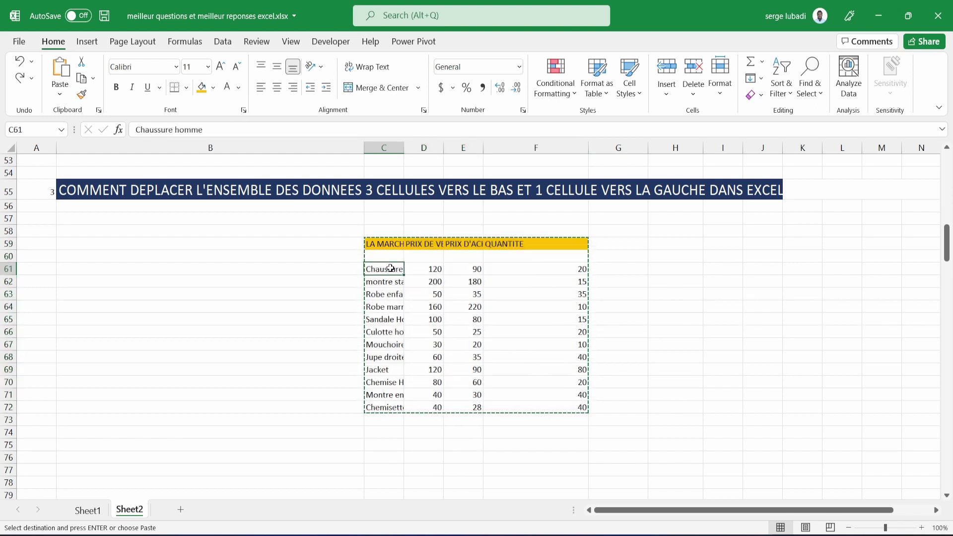
pyautogui.click(349, 272)
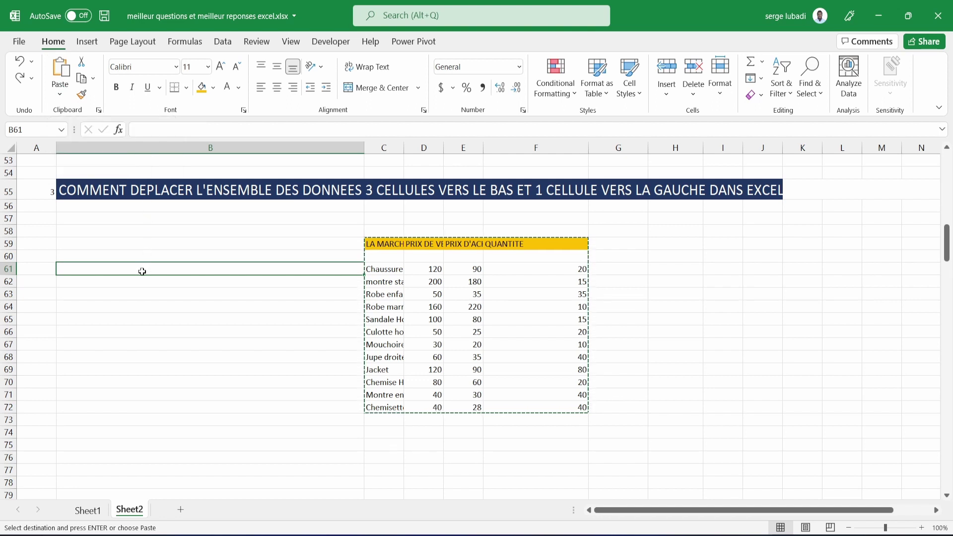
pyautogui.hotkey('ctrl', 'v')
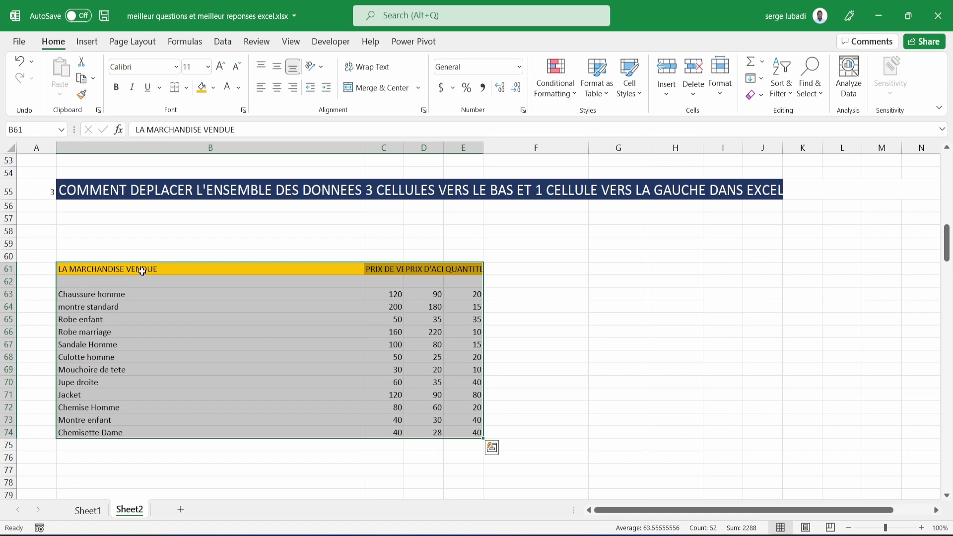
pyautogui.hotkey('ctrl', 'z')
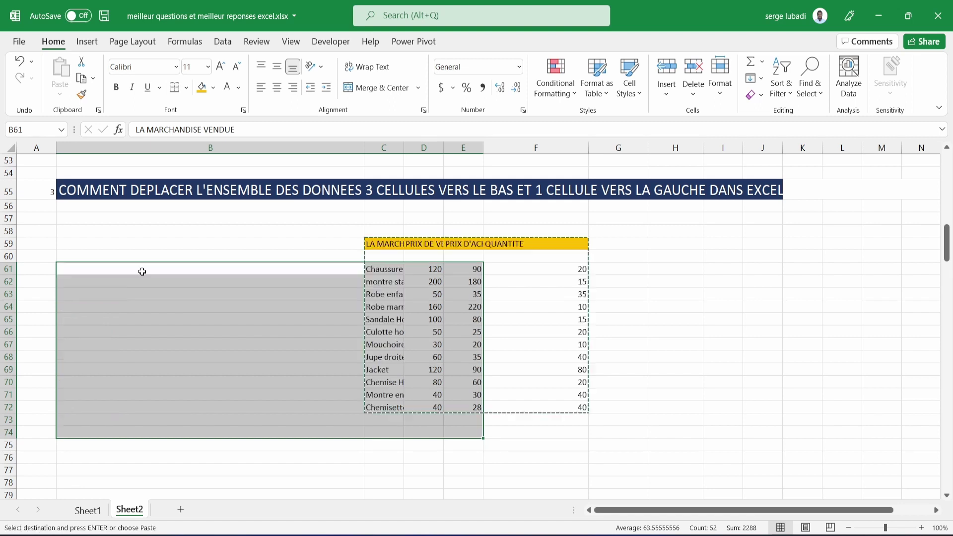
pyautogui.press('Escape')
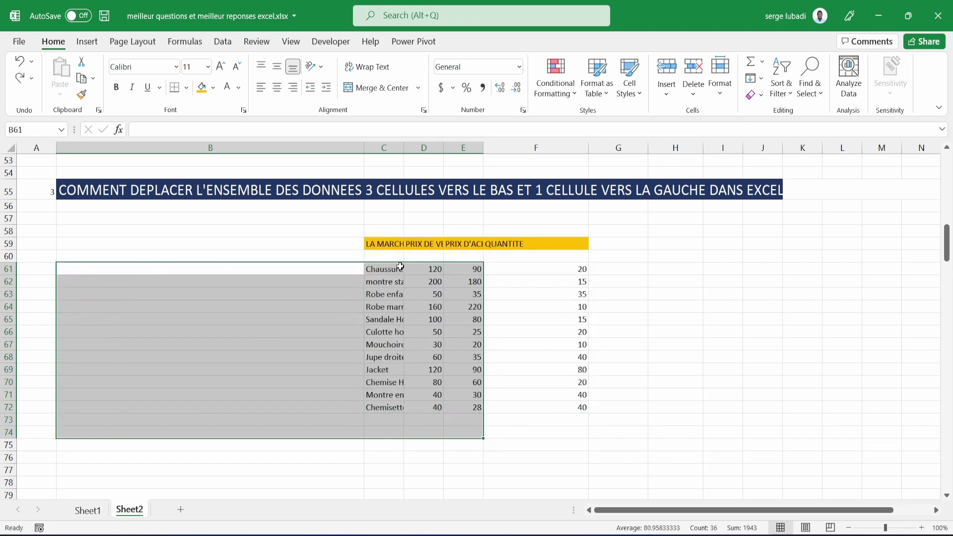
# Select the LA MARCHANDISE VENDUE table from C59 and drag it to a new location.
pyautogui.click(373, 245)
pyautogui.moveTo(373, 245); pyautogui.dragTo(550, 405)
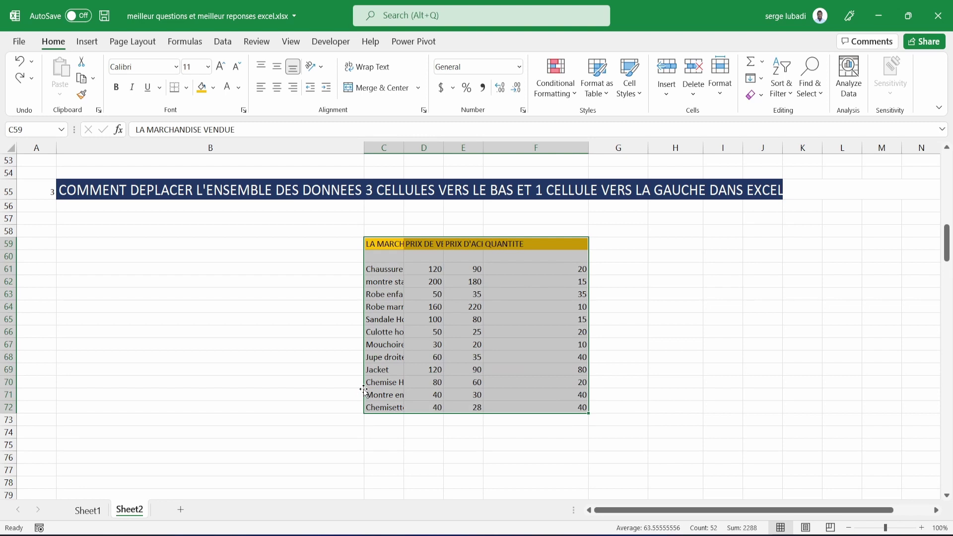
pyautogui.moveTo(364, 389); pyautogui.dragTo(360, 431)
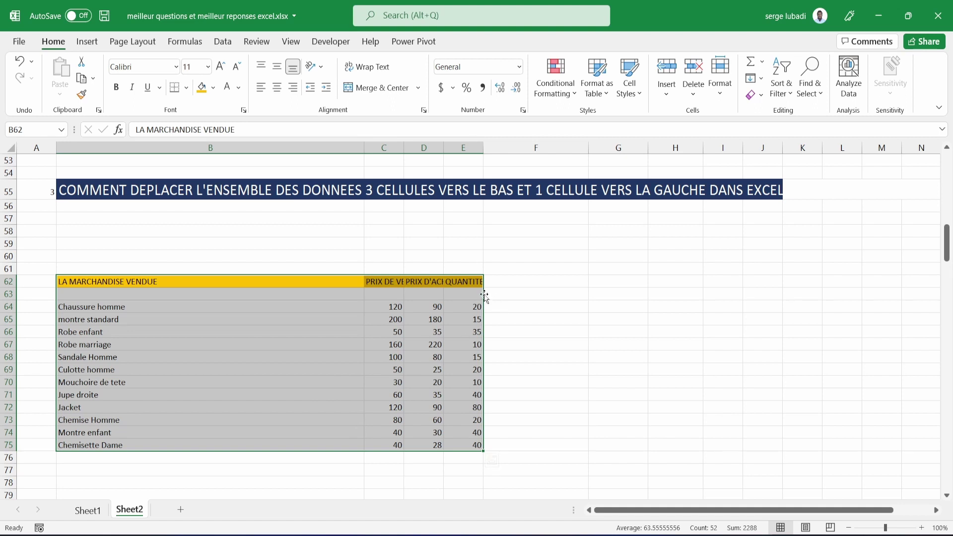
pyautogui.moveTo(485, 296); pyautogui.dragTo(844, 241)
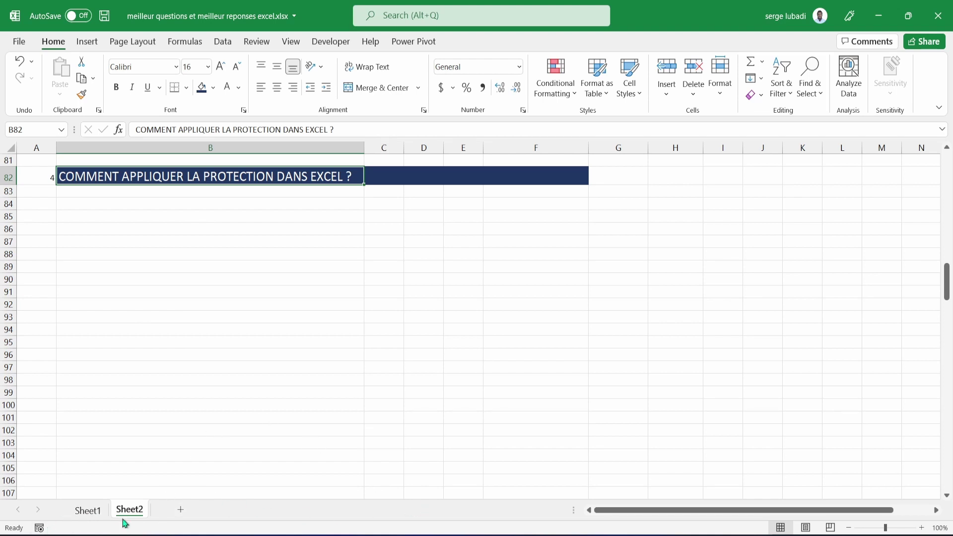
# Encrypt the workbook with a password via File > Info > Protect Workbook, confirming the password.
pyautogui.click(19, 41)
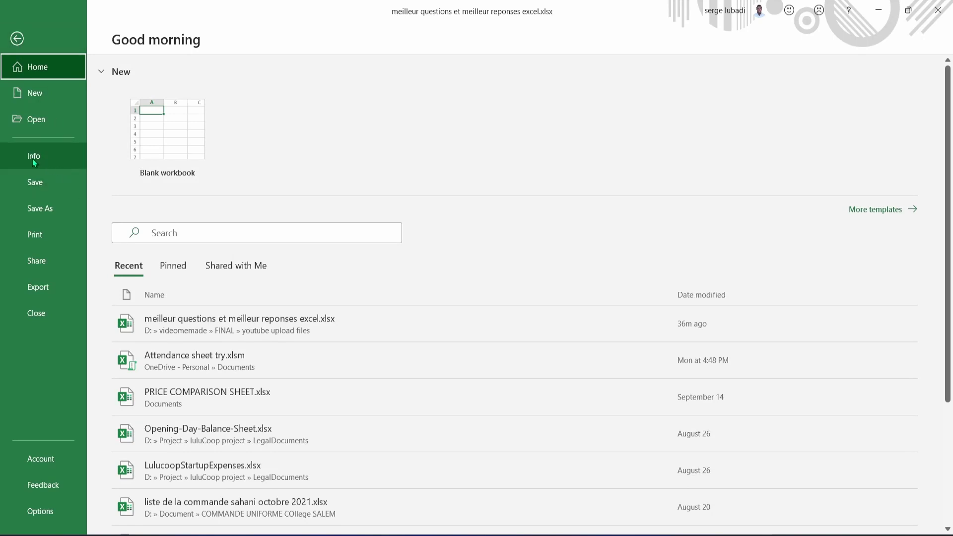
pyautogui.click(33, 158)
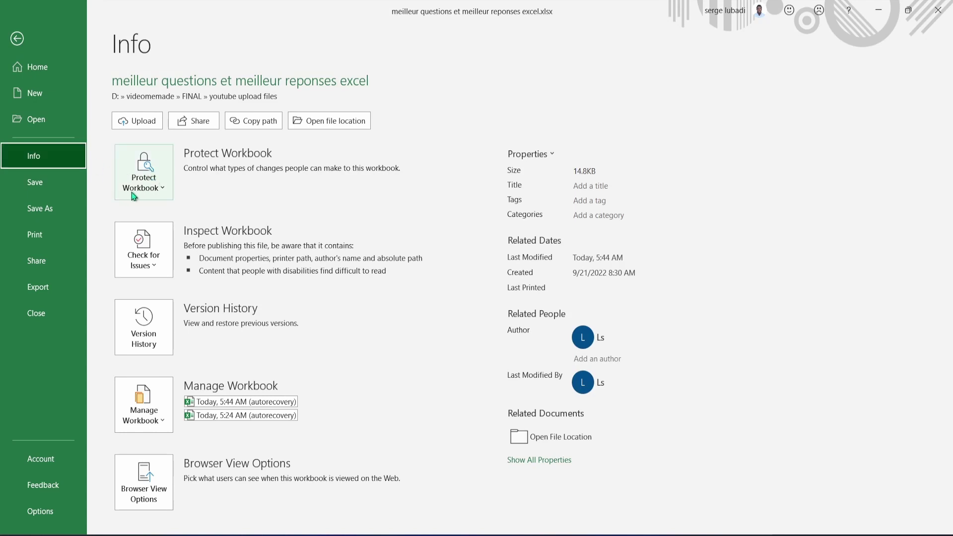
pyautogui.click(158, 168)
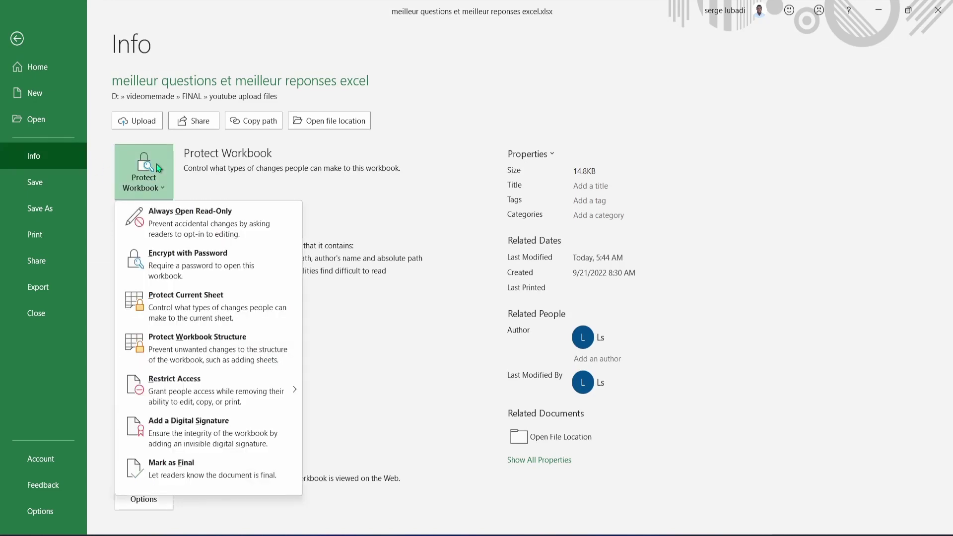
pyautogui.click(186, 260)
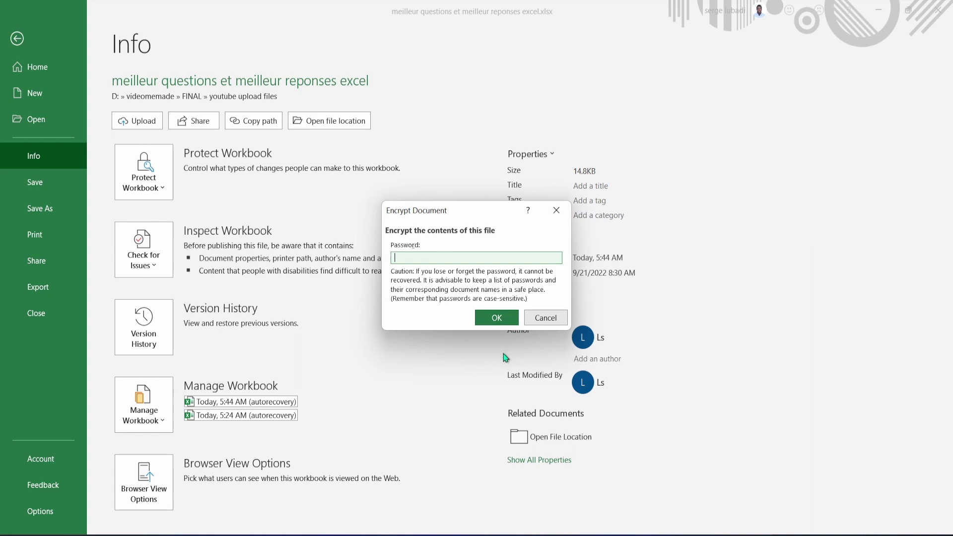
pyautogui.write('12345')
pyautogui.click(504, 319)
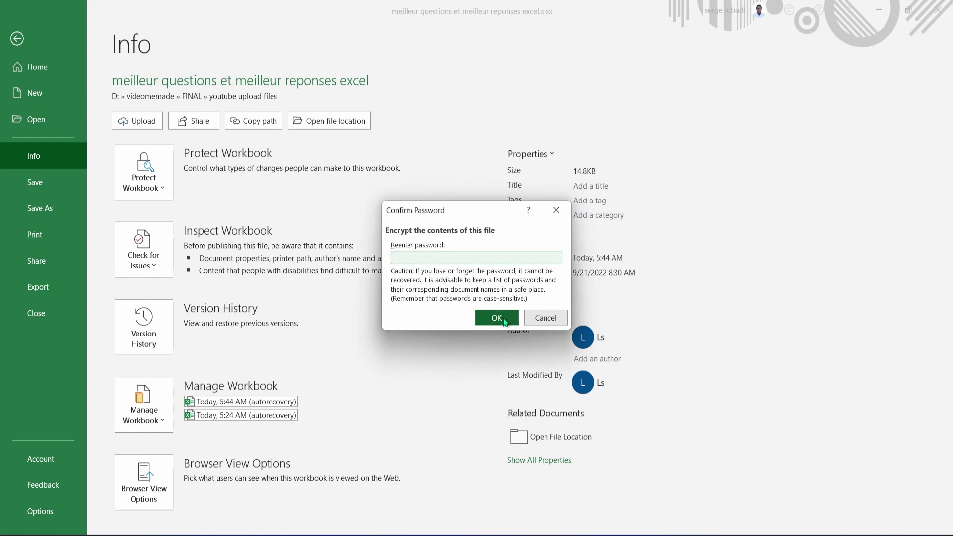
pyautogui.write('1')
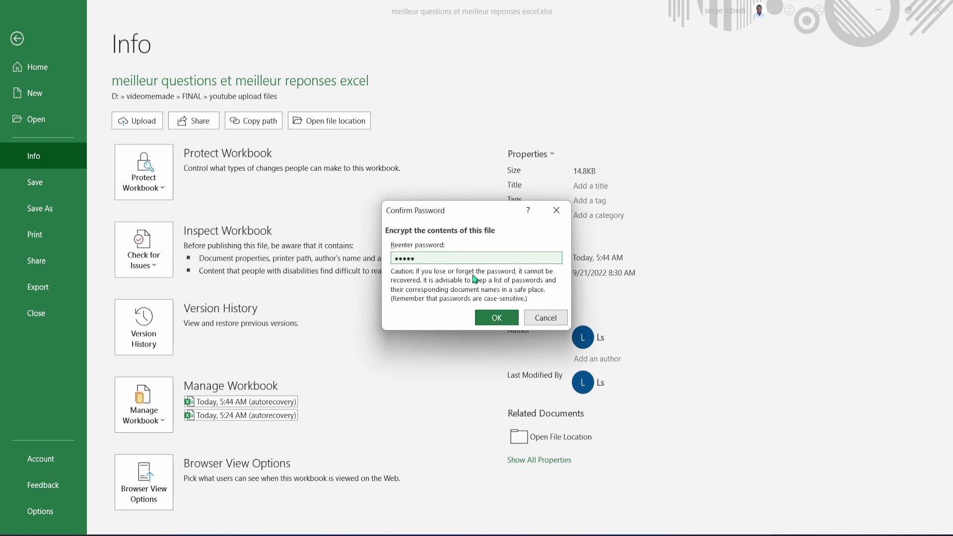
pyautogui.click(492, 322)
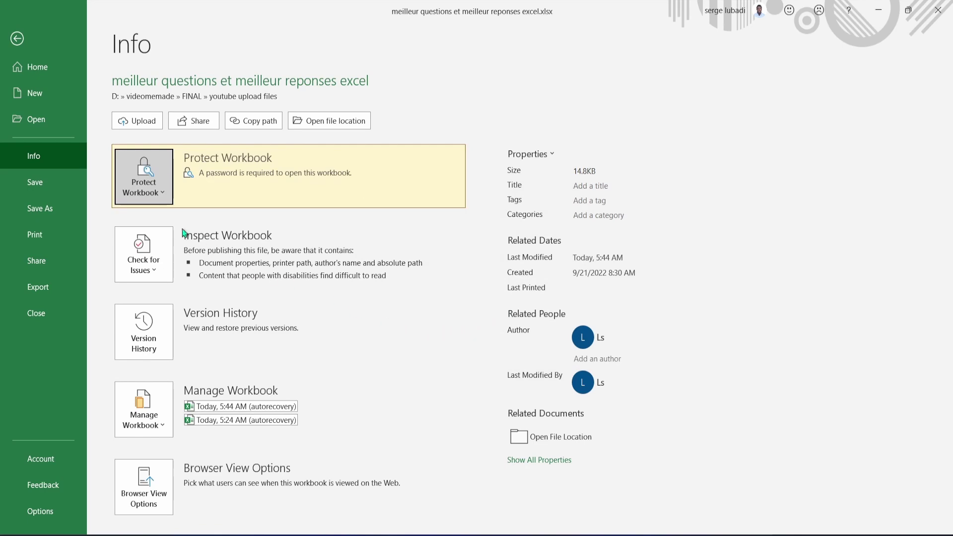
pyautogui.click(17, 39)
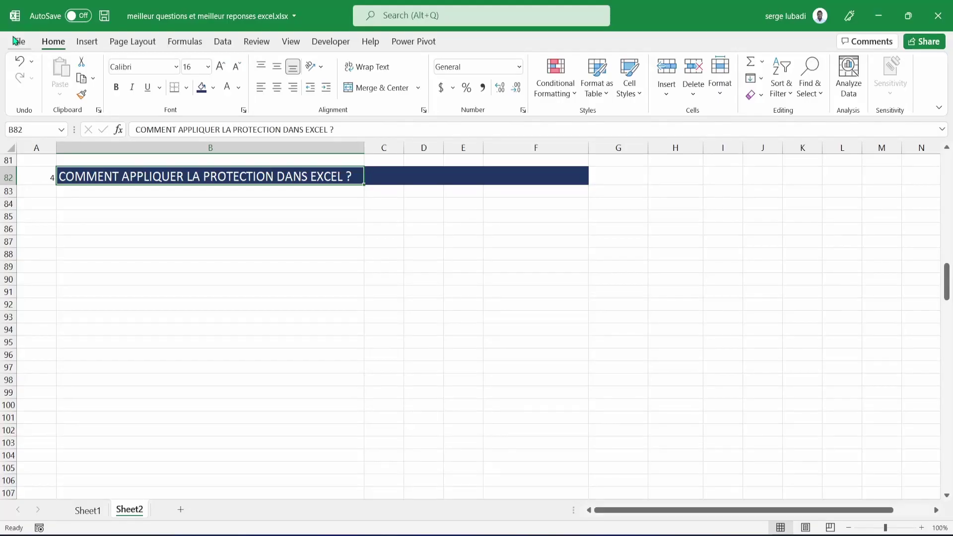
# Save the changes and close the questions and answers workbook.
pyautogui.click(296, 318)
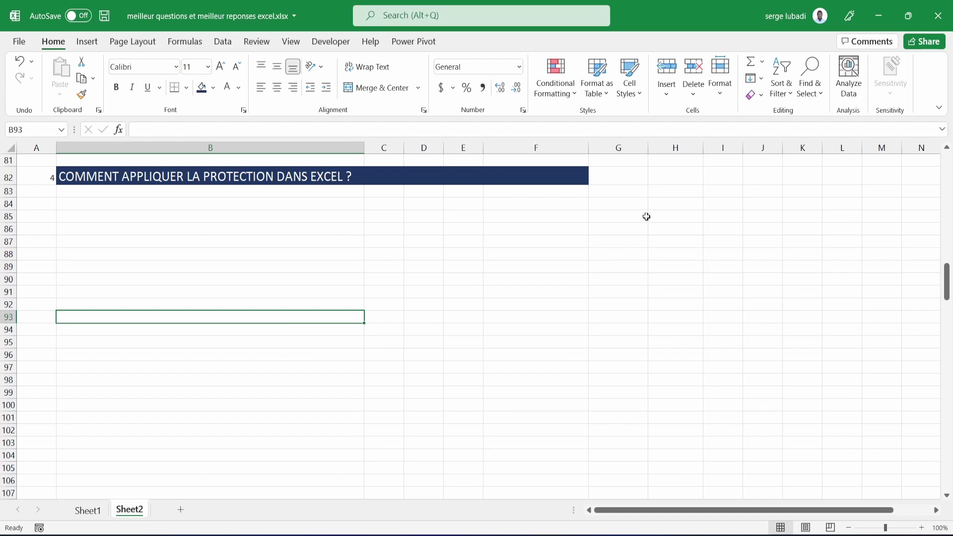
pyautogui.hotkey('ctrl', 'n')
pyautogui.hotkey('ctrl', 'w')
pyautogui.click(946, 14)
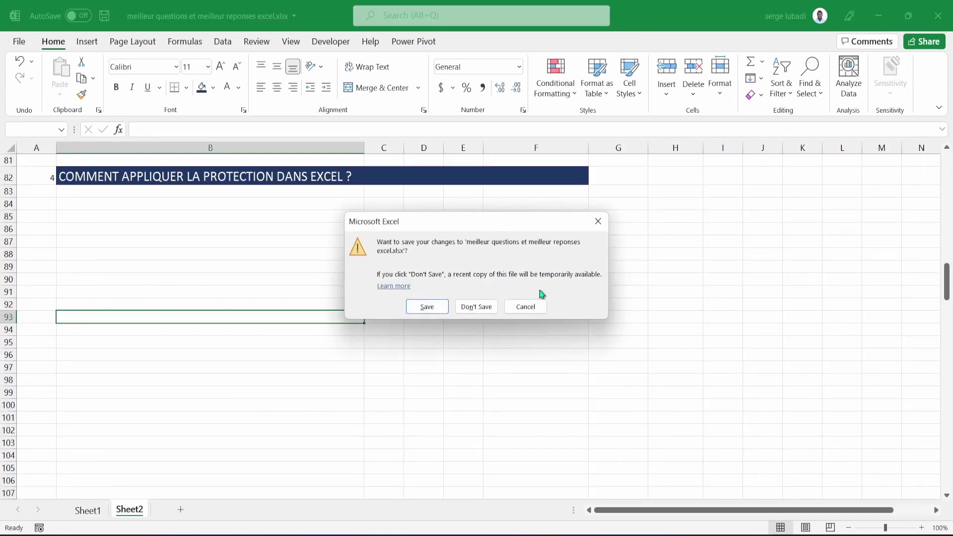
pyautogui.click(437, 310)
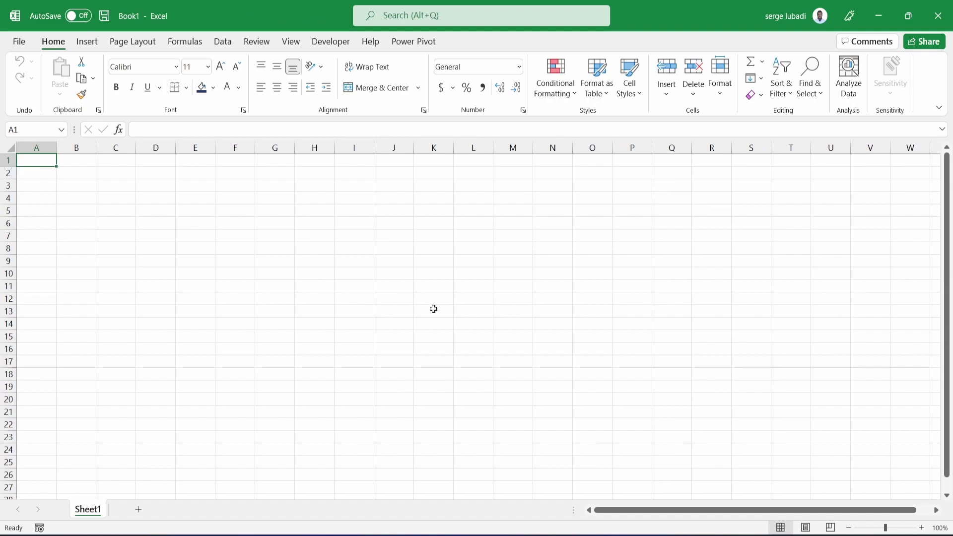
# Reopen the workbook from recent files: a wrong password is refused, the correct one opens it.
pyautogui.hotkey('ctrl', 'o')
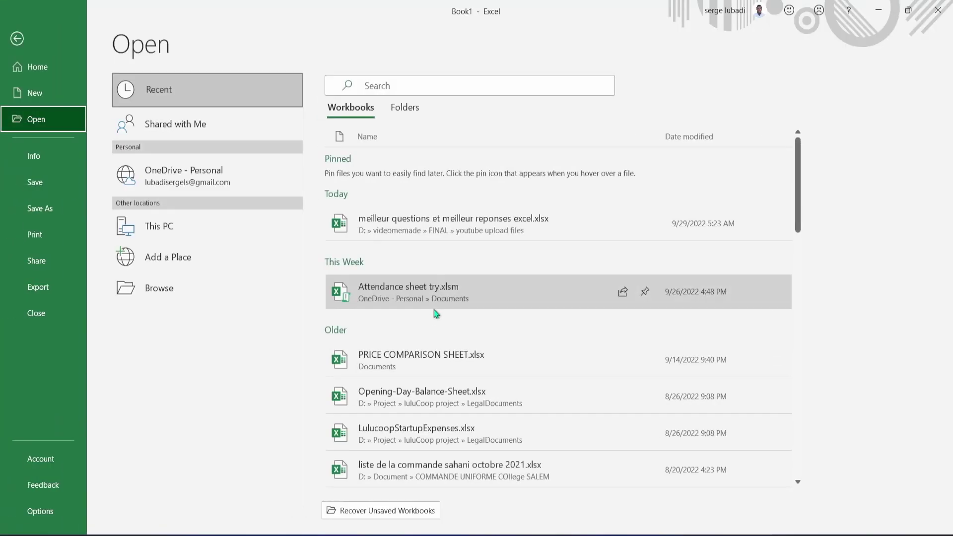
pyautogui.click(445, 228)
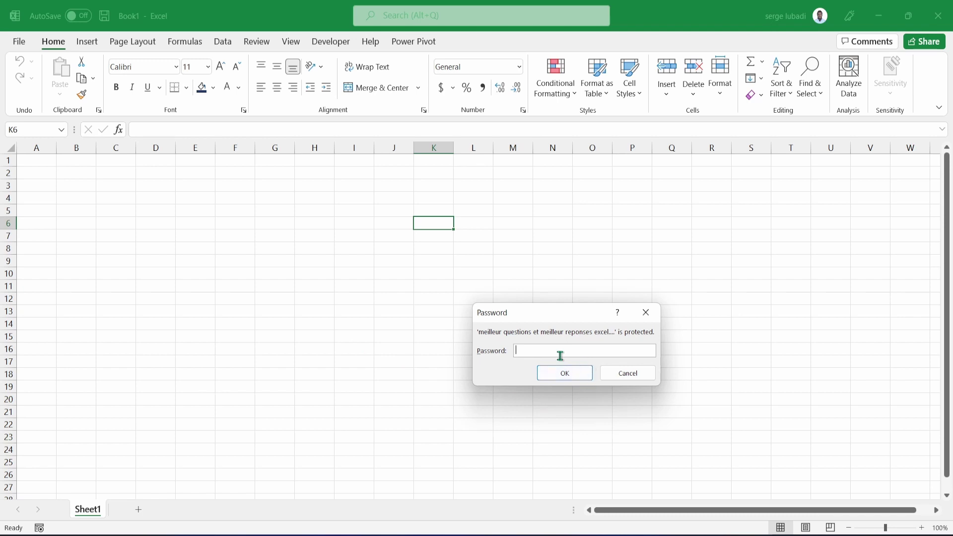
pyautogui.write('********')
pyautogui.click(571, 370)
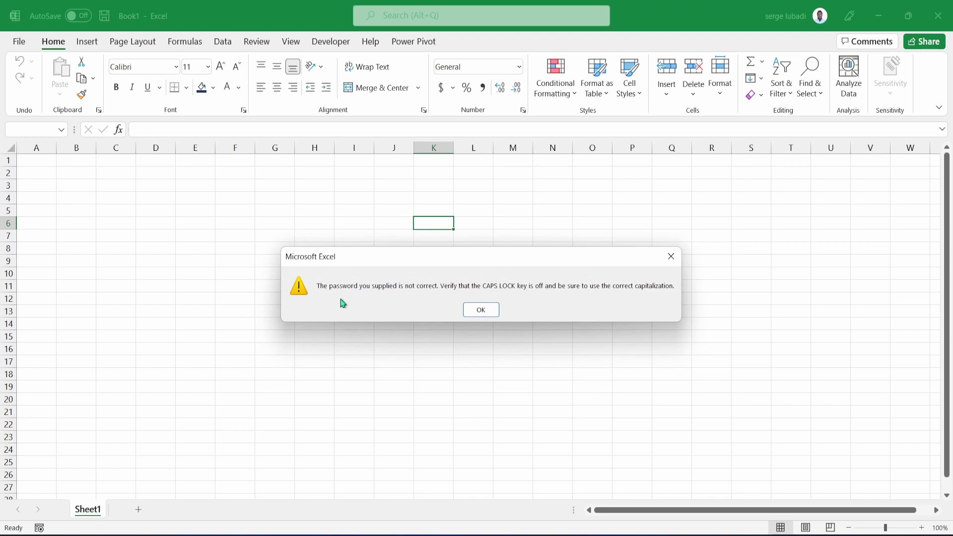
pyautogui.click(488, 315)
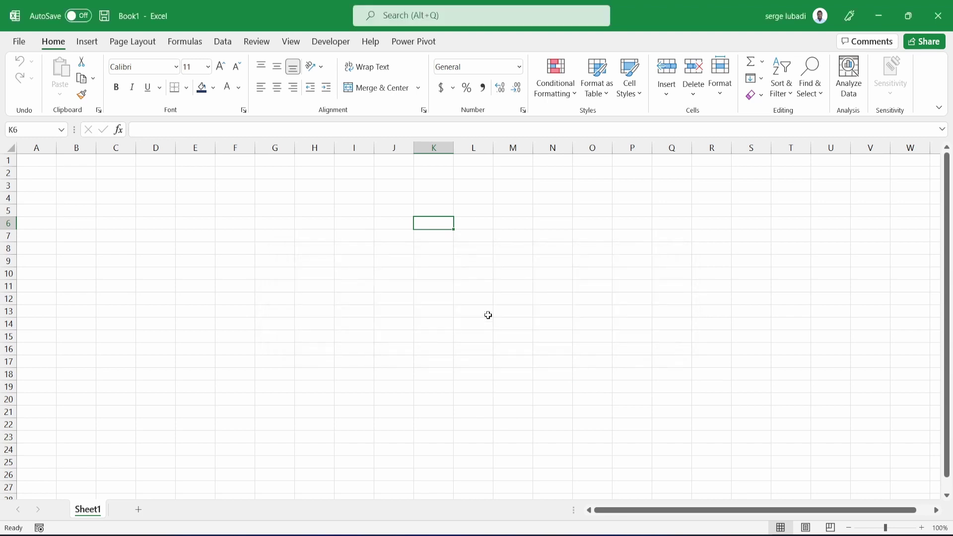
pyautogui.hotkey('ctrl', 'o')
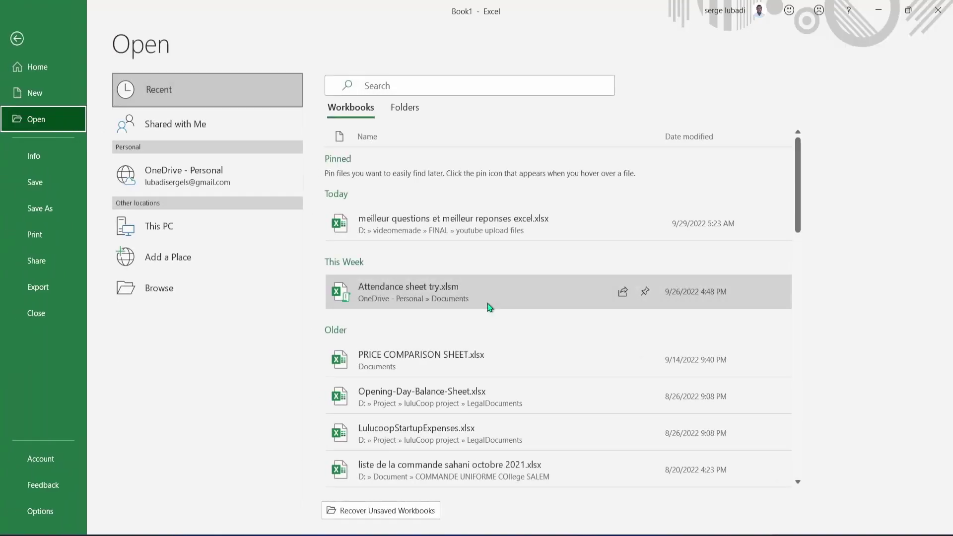
pyautogui.click(407, 227)
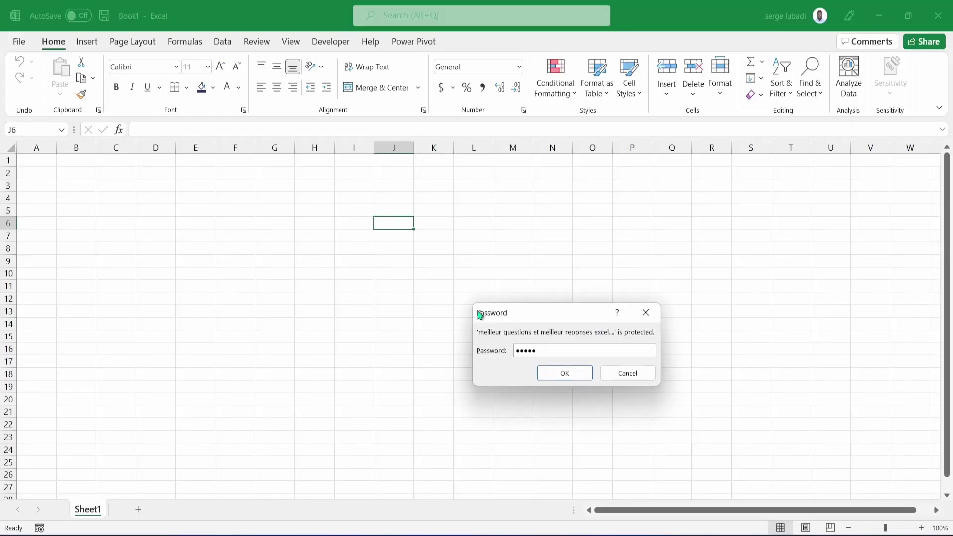
pyautogui.click(567, 374)
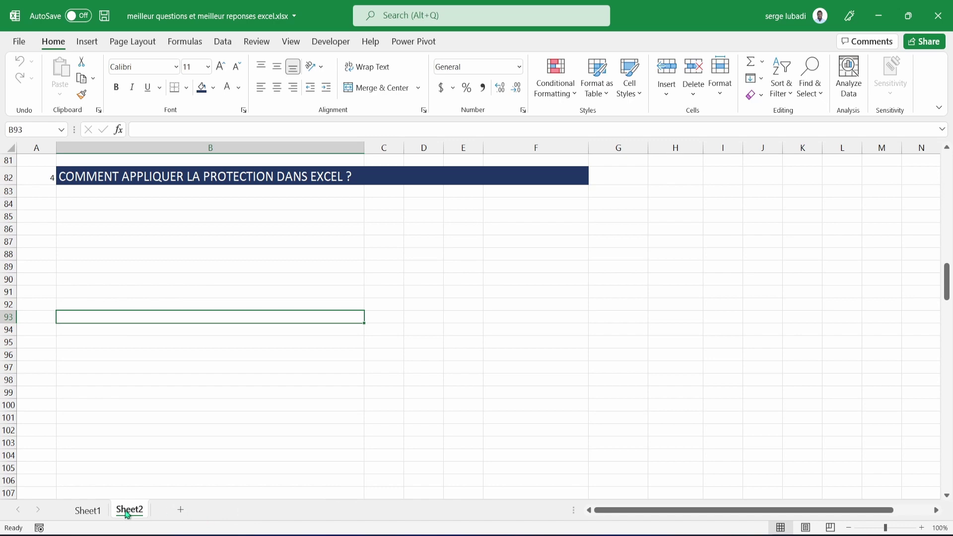
# Protect Sheet2 with a password and confirm a cell edit is blocked.
pyautogui.click(94, 511)
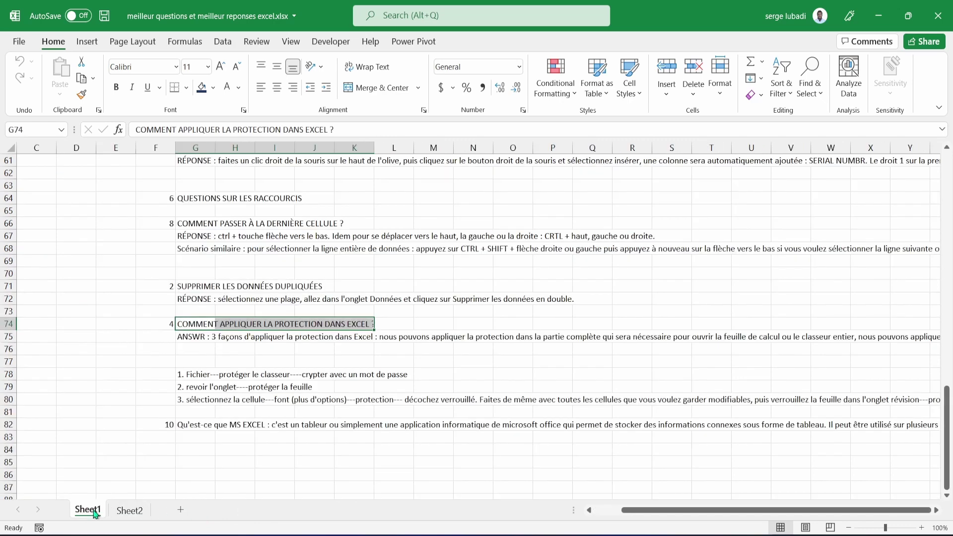
pyautogui.click(128, 513)
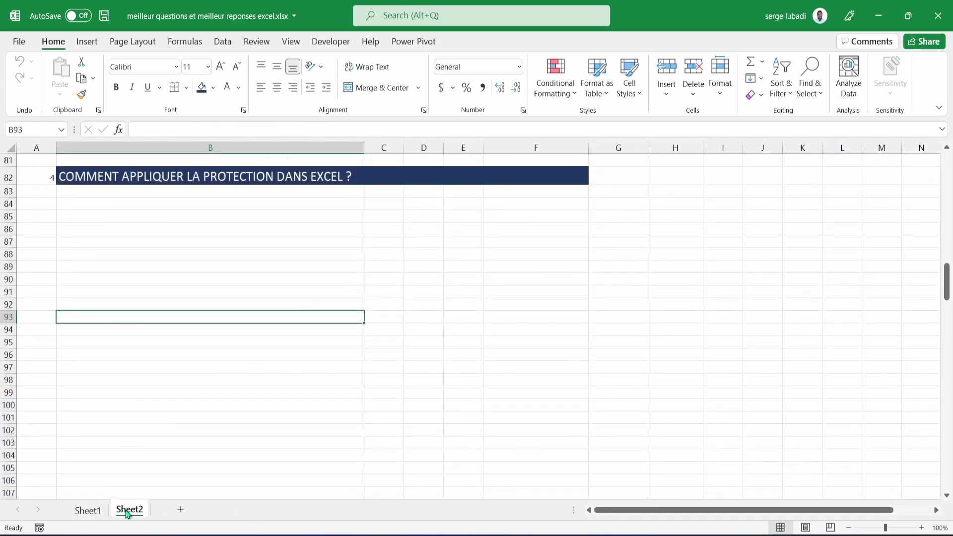
pyautogui.click(93, 514)
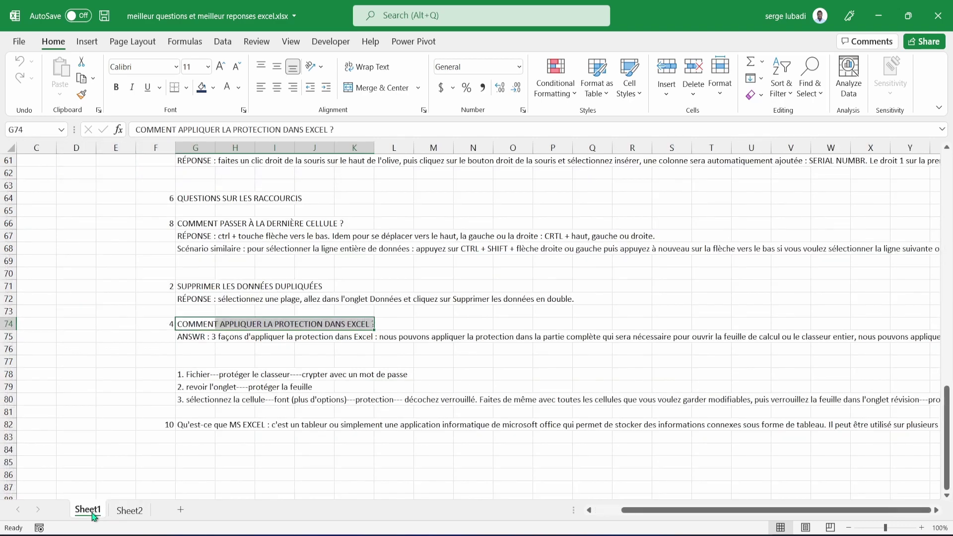
pyautogui.click(131, 511)
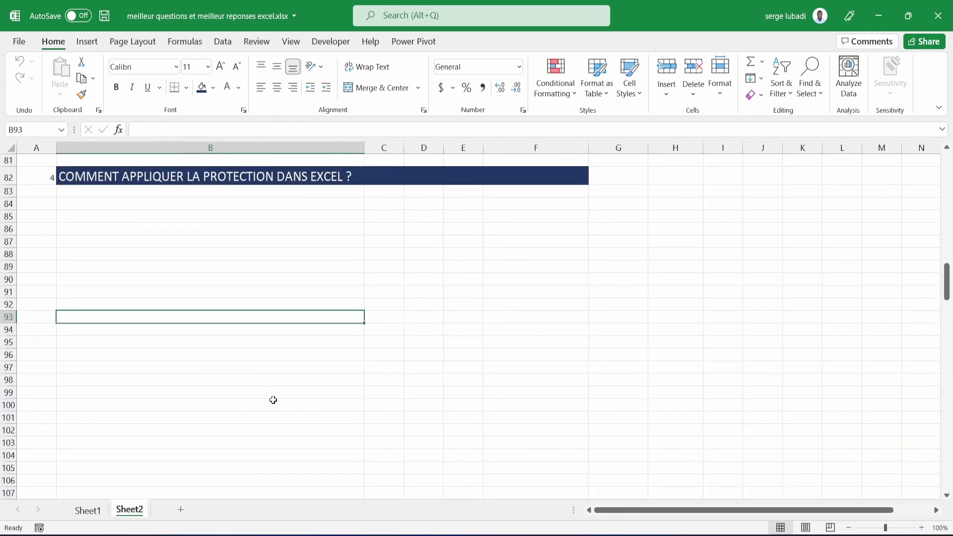
pyautogui.click(256, 42)
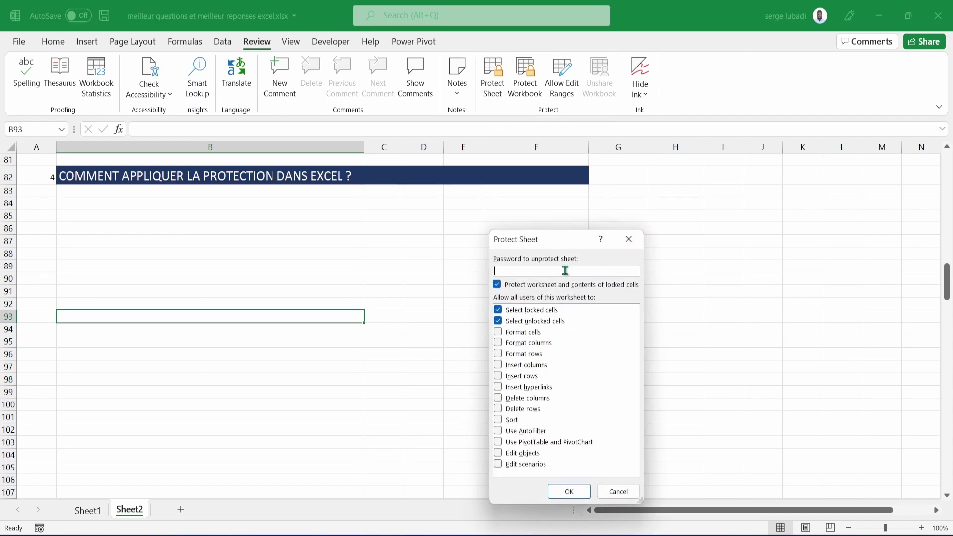
pyautogui.write('1234')
pyautogui.click(561, 491)
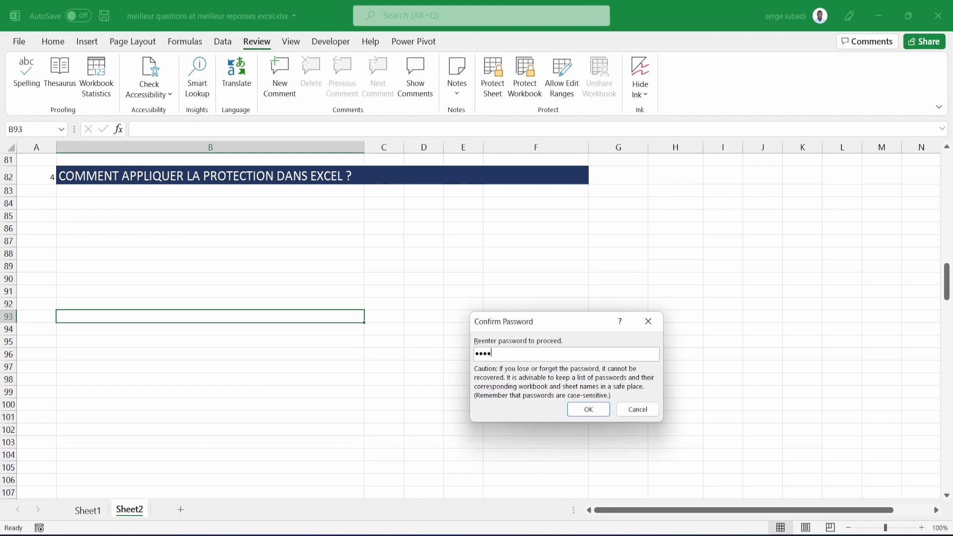
pyautogui.click(593, 412)
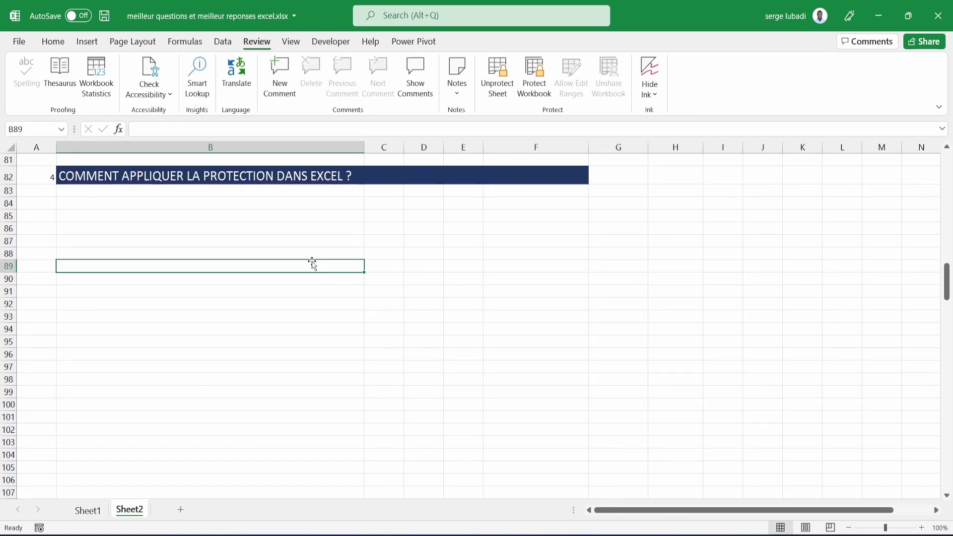
pyautogui.doubleClick(313, 265)
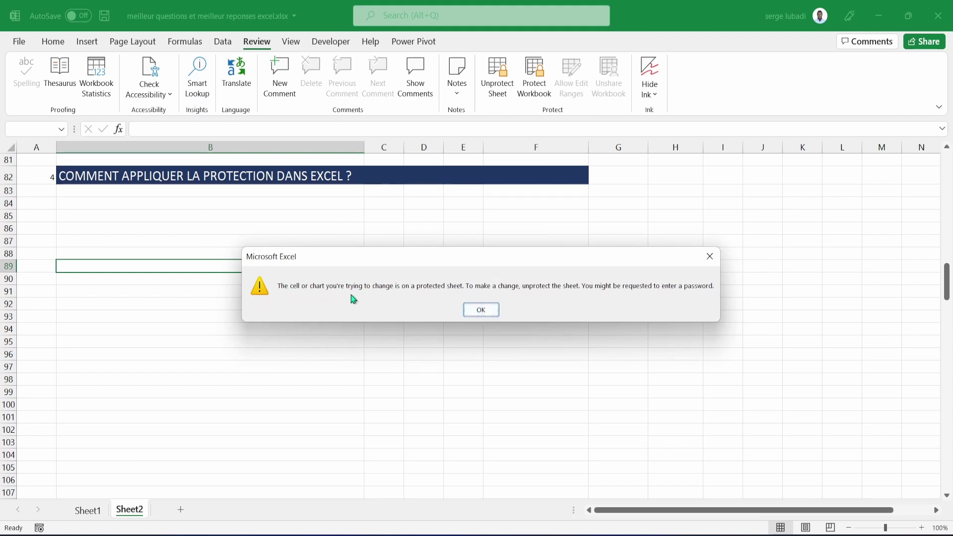
pyautogui.click(481, 310)
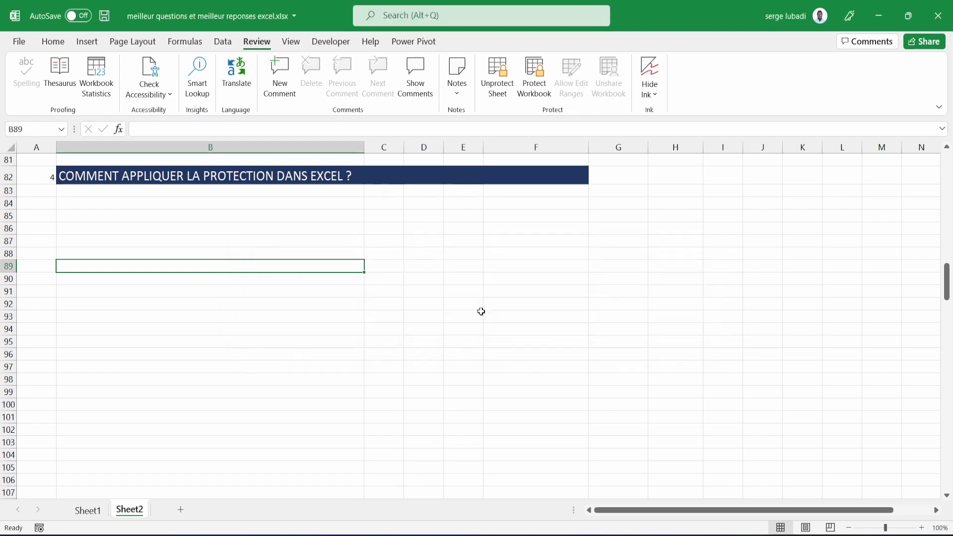
pyautogui.click(571, 269)
pyautogui.click(714, 256)
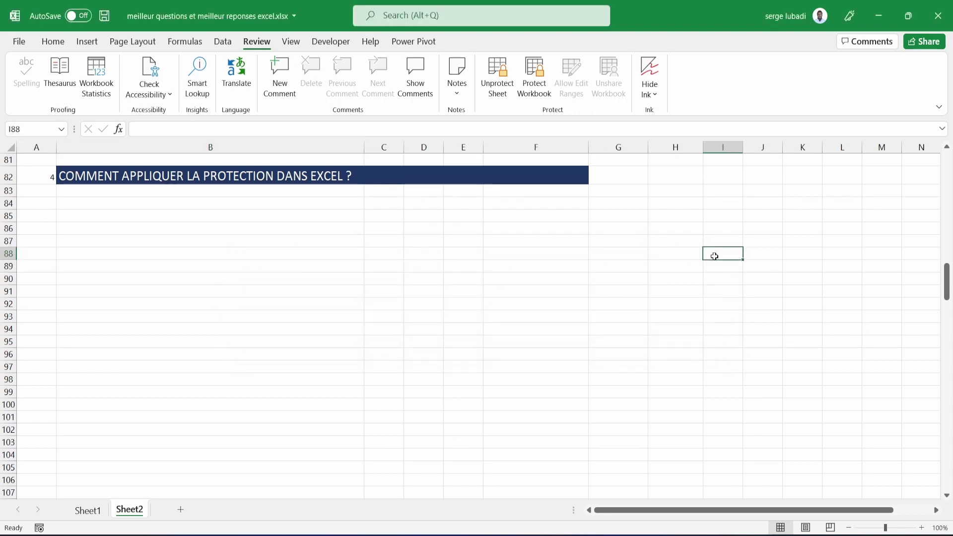
pyautogui.doubleClick(714, 256)
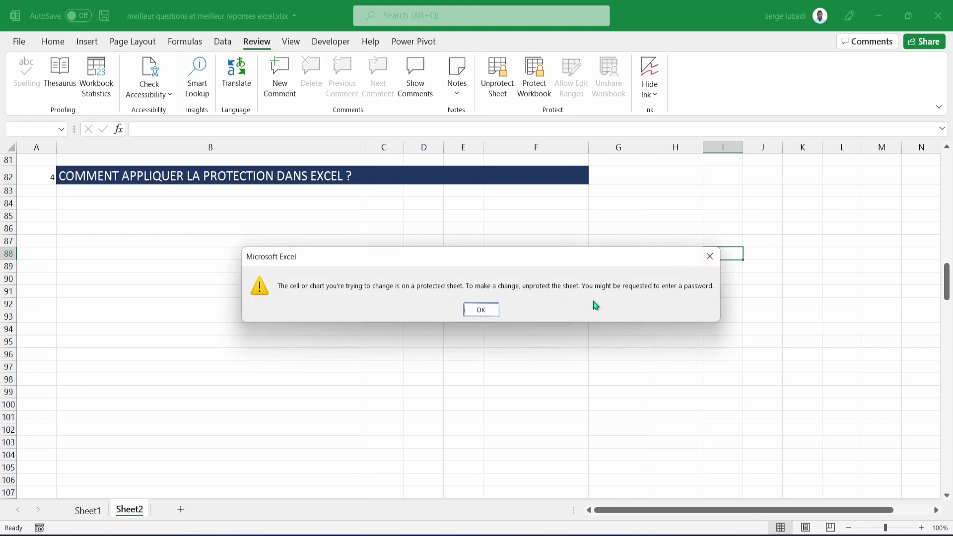
pyautogui.click(481, 310)
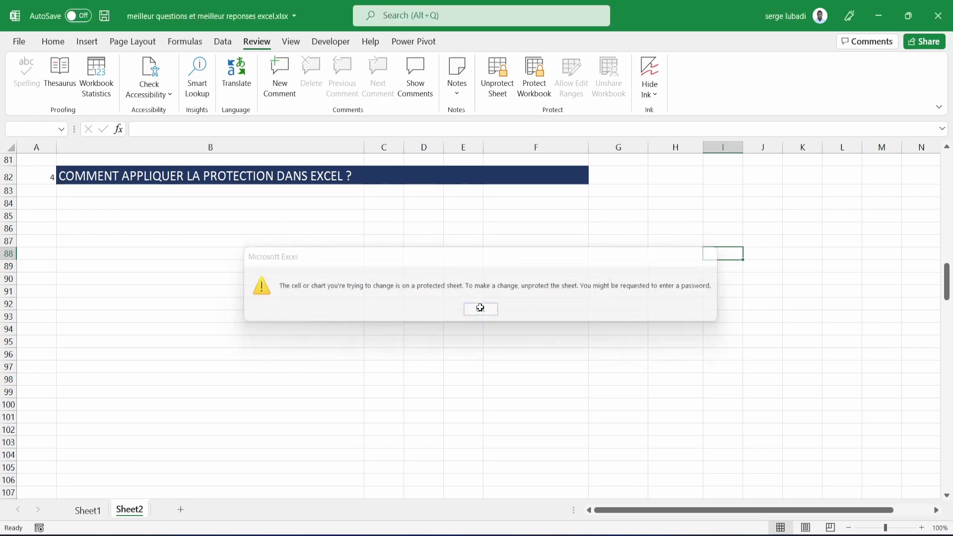
# Unprotect Sheet2 with its password, then test editing by typing and deleting text in I88.
pyautogui.click(503, 90)
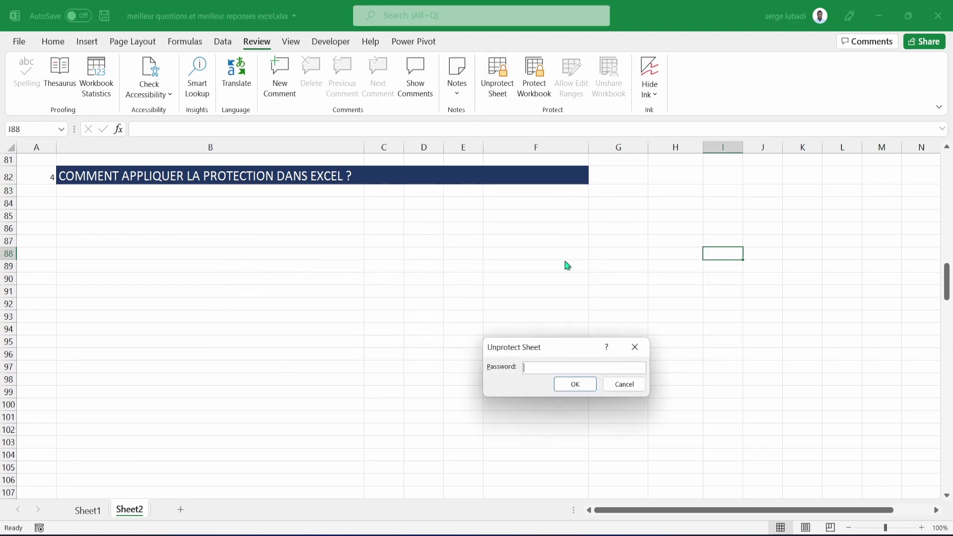
pyautogui.write('123')
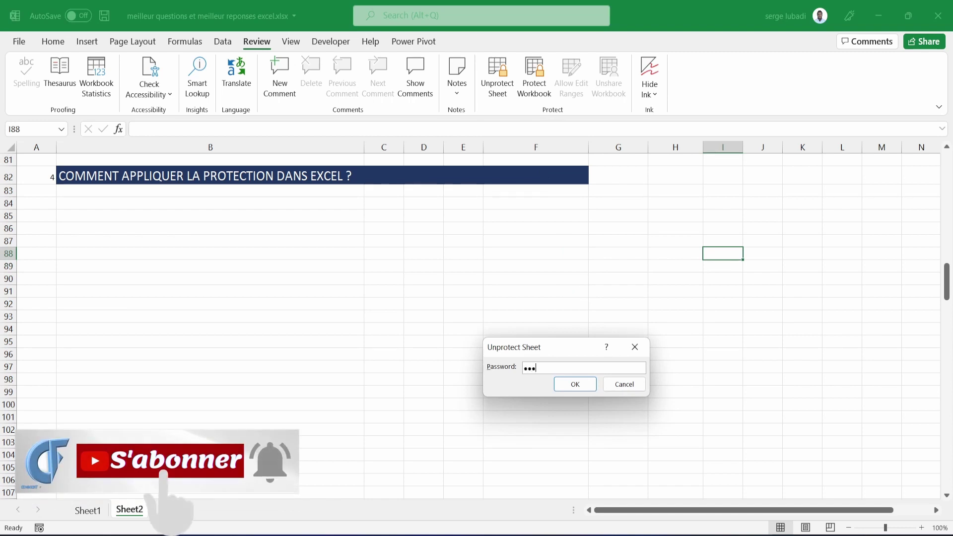
pyautogui.write('45')
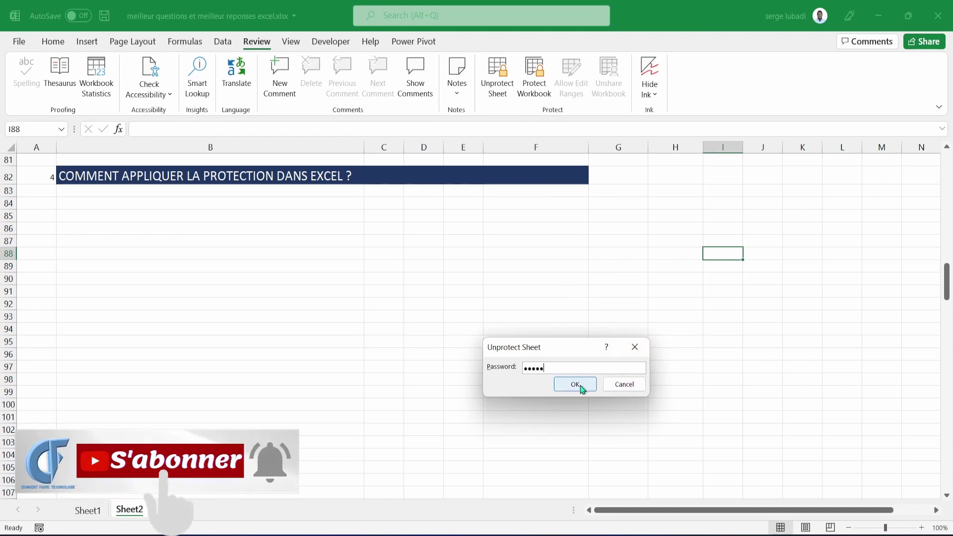
pyautogui.click(576, 385)
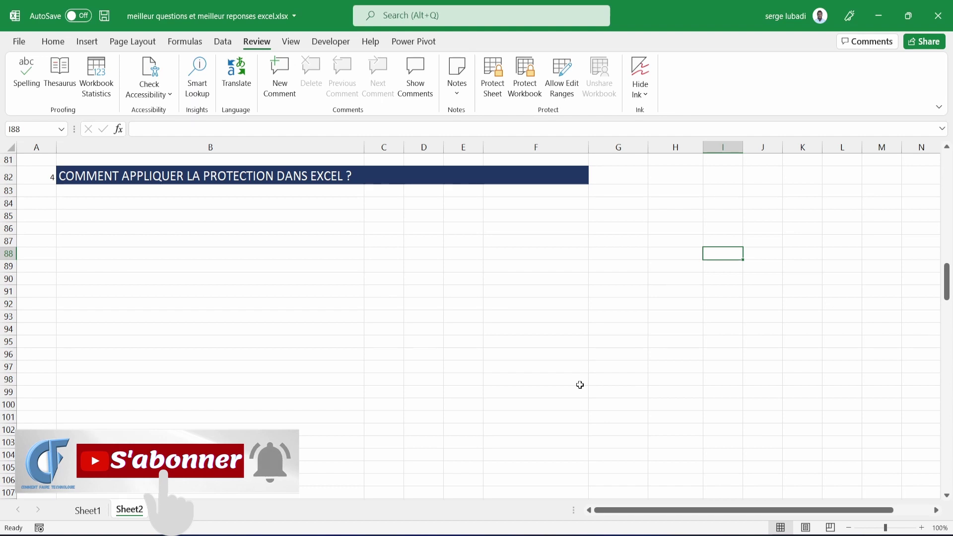
pyautogui.write('hdb')
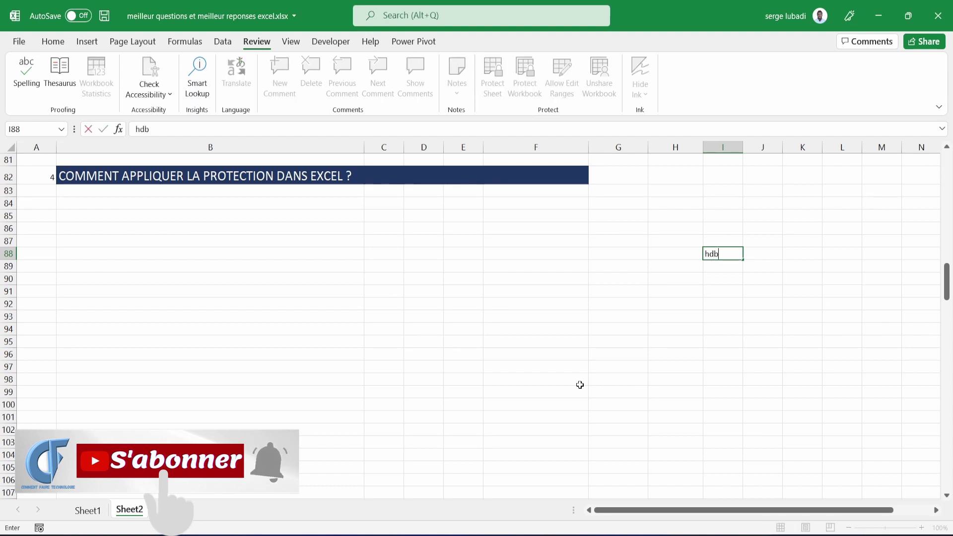
pyautogui.press('BackSpace')
pyautogui.press('BackSpace')
pyautogui.press('BackSpace')
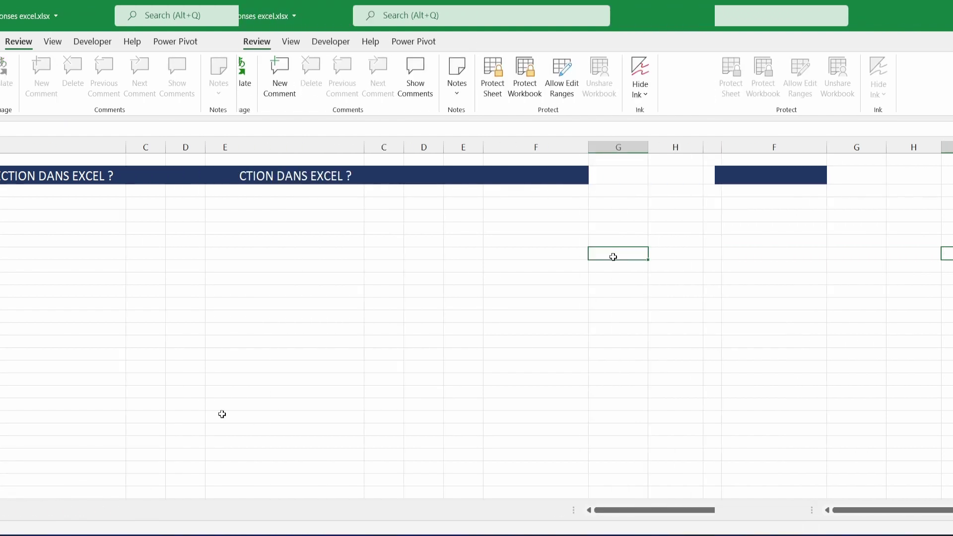
pyautogui.click(613, 257)
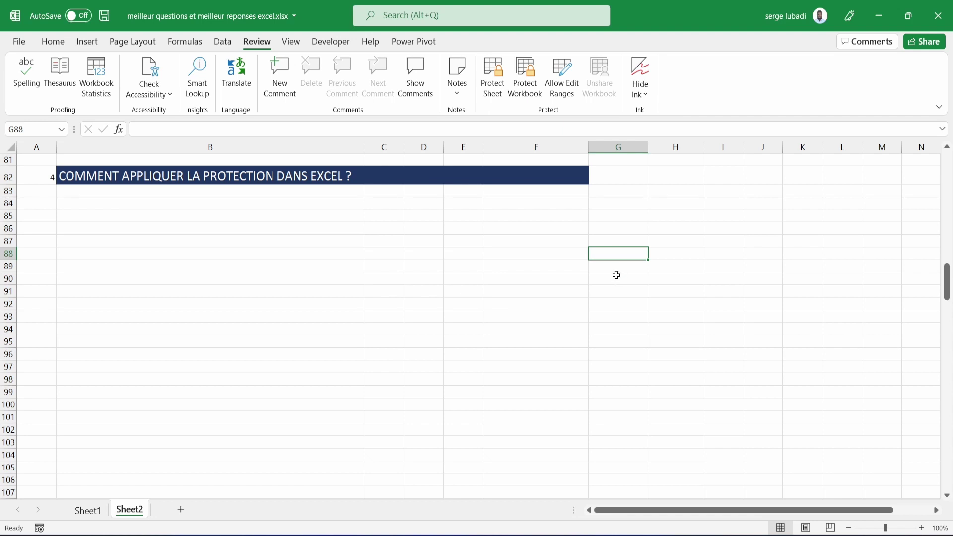
# Type the headers NOM in G87 and Prenom in H87.
pyautogui.click(619, 241)
pyautogui.write('NOM')
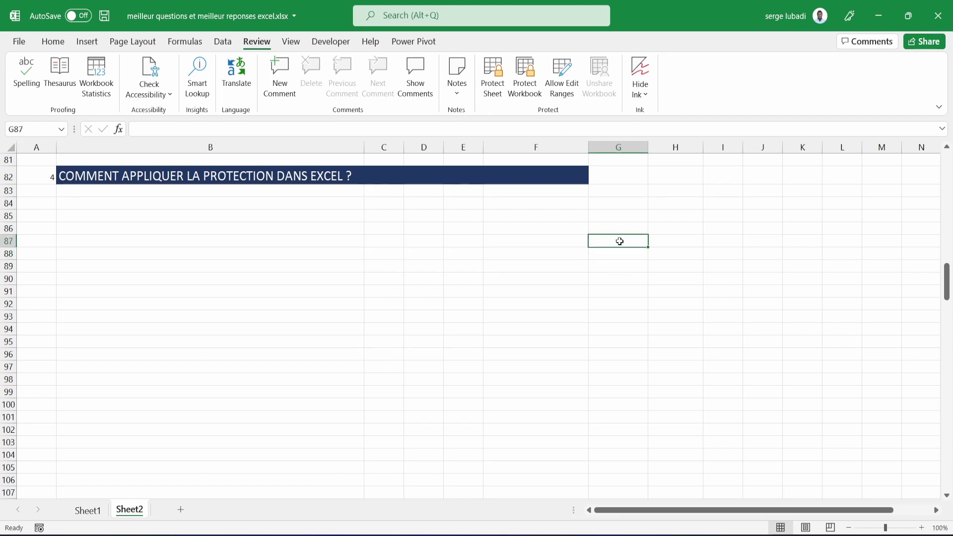
pyautogui.click(685, 241)
pyautogui.write('Prenom')
# Fill header cells G87:H87 with light orange.
pyautogui.moveTo(596, 239); pyautogui.dragTo(675, 242)
pyautogui.click(53, 42)
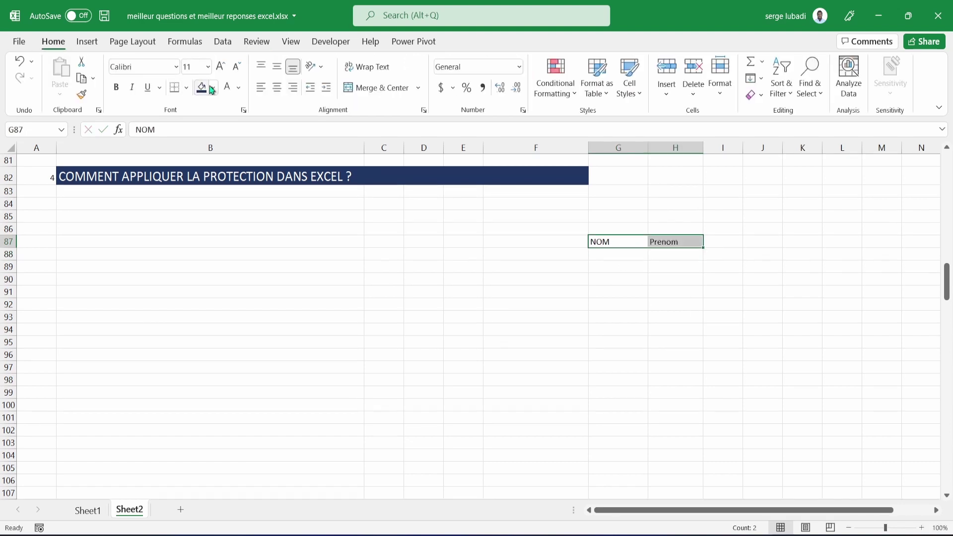
pyautogui.click(213, 87)
pyautogui.click(252, 168)
pyautogui.click(213, 88)
pyautogui.click(252, 140)
# Set the font size of G87:H88 to 18.
pyautogui.moveTo(601, 243); pyautogui.dragTo(626, 271)
pyautogui.click(220, 66)
pyautogui.click(220, 66)
pyautogui.click(220, 66)
pyautogui.click(220, 67)
pyautogui.click(625, 269)
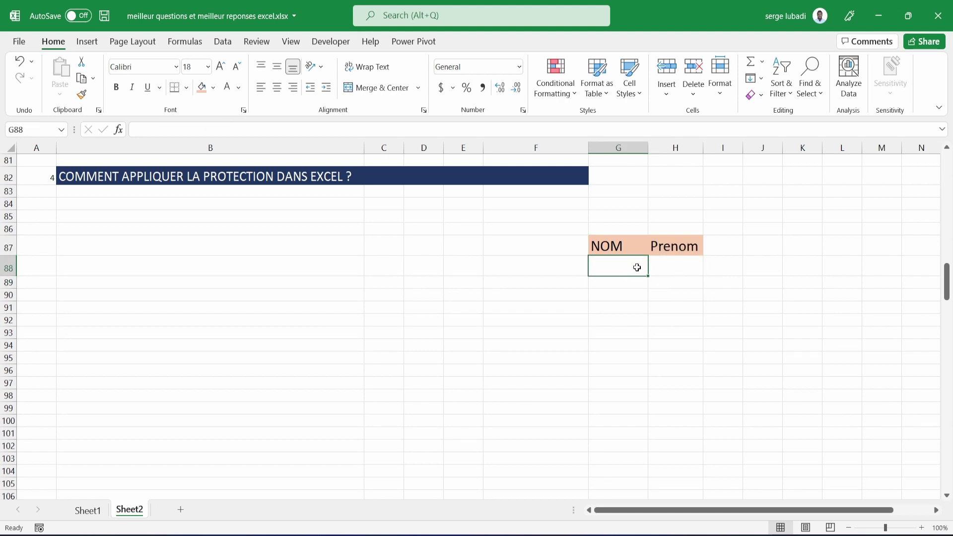
pyautogui.click(669, 266)
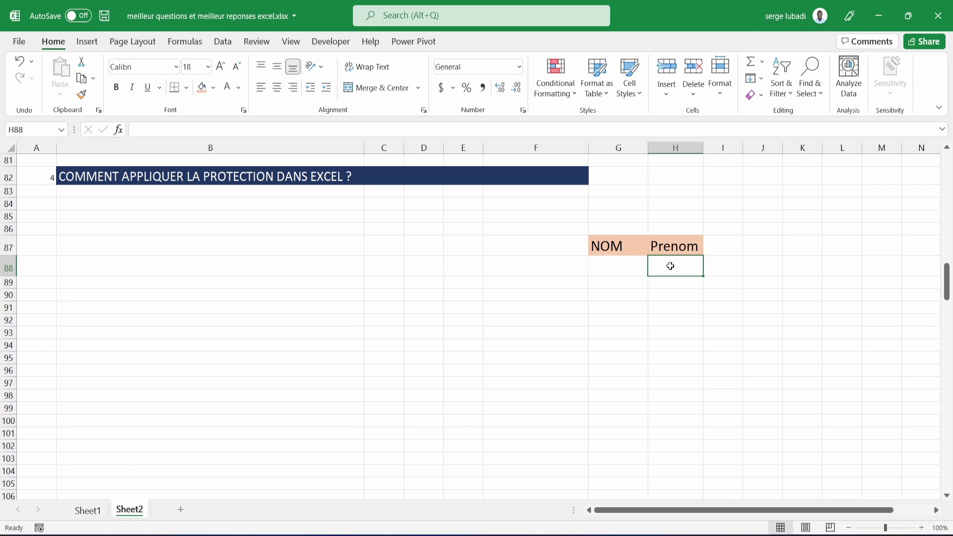
pyautogui.click(632, 267)
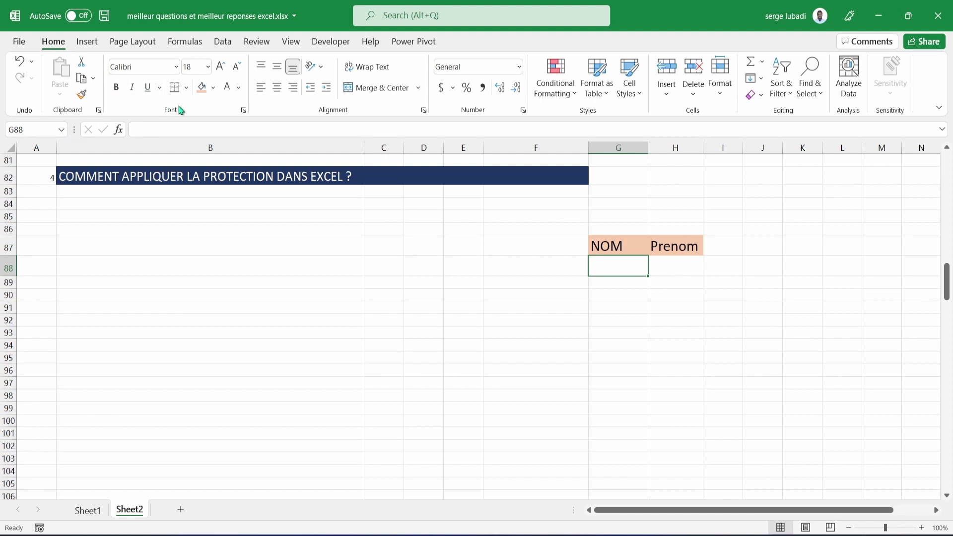
# Clear the Locked protection setting on cell G88 in Format Cells.
pyautogui.click(243, 111)
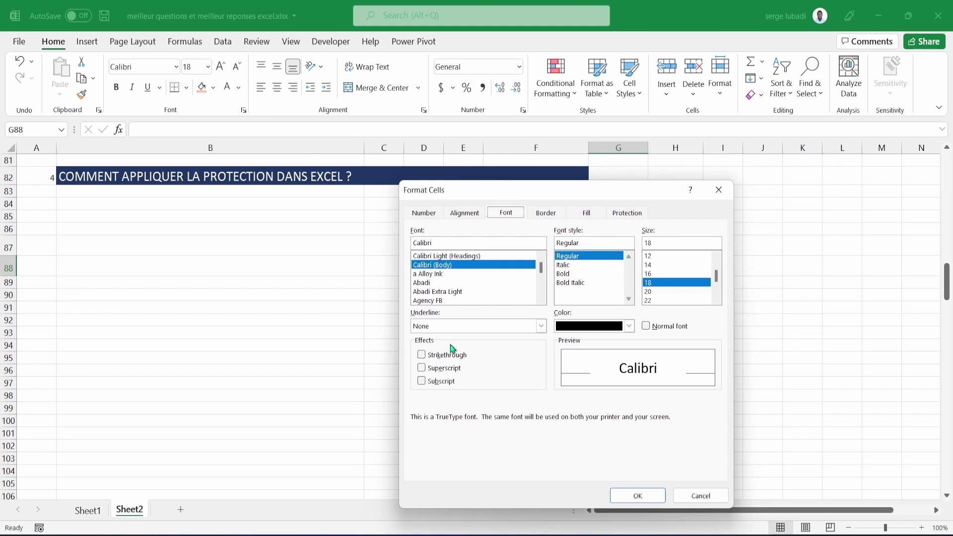
pyautogui.click(624, 214)
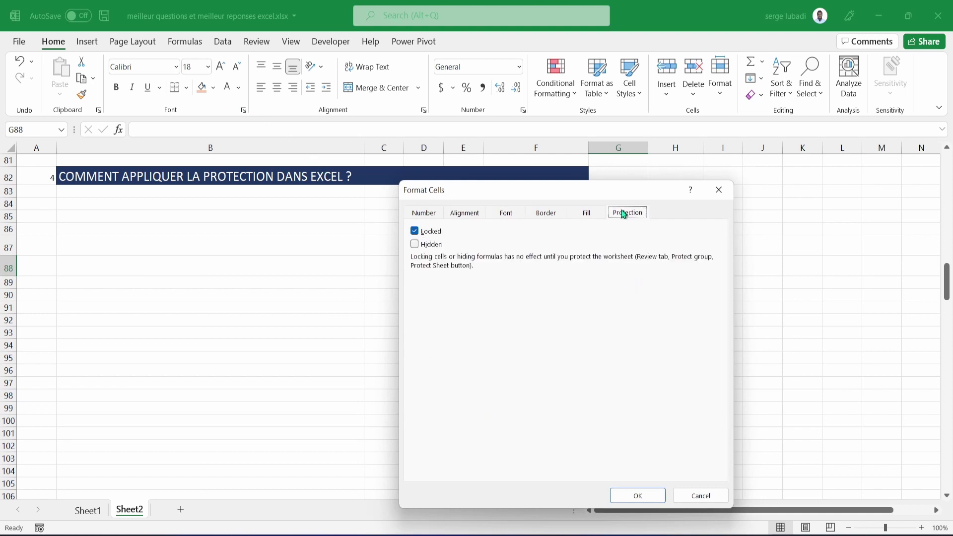
pyautogui.click(416, 231)
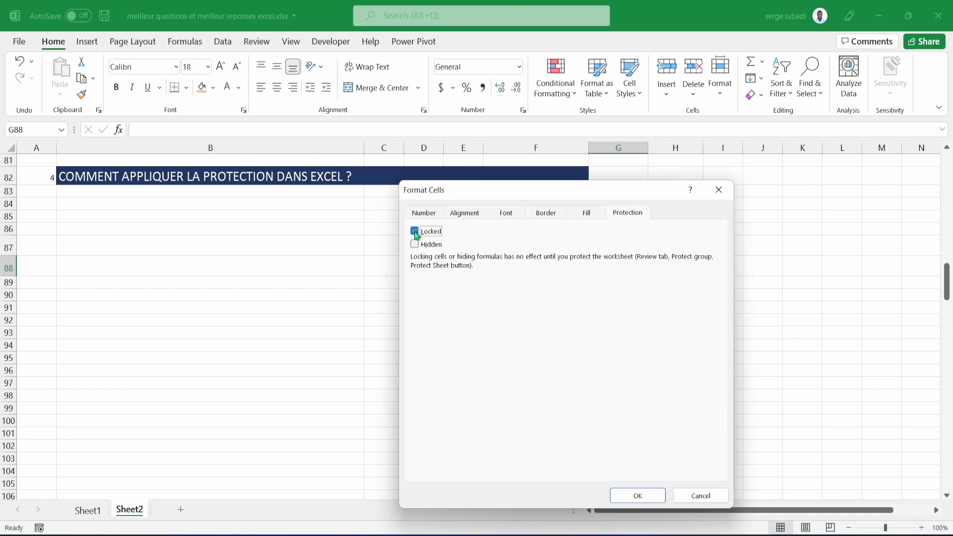
pyautogui.click(642, 494)
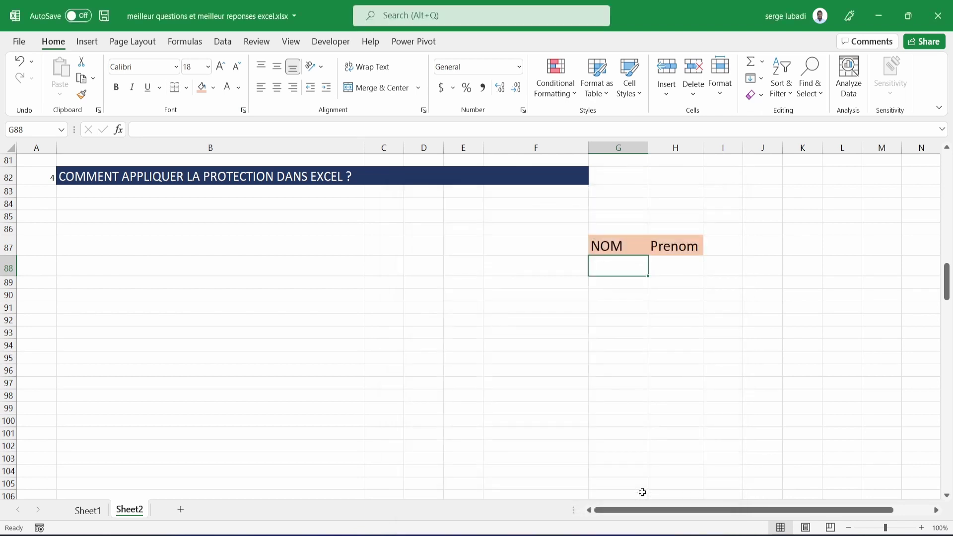
# Clear the Locked protection setting on cell H88 as well.
pyautogui.click(668, 270)
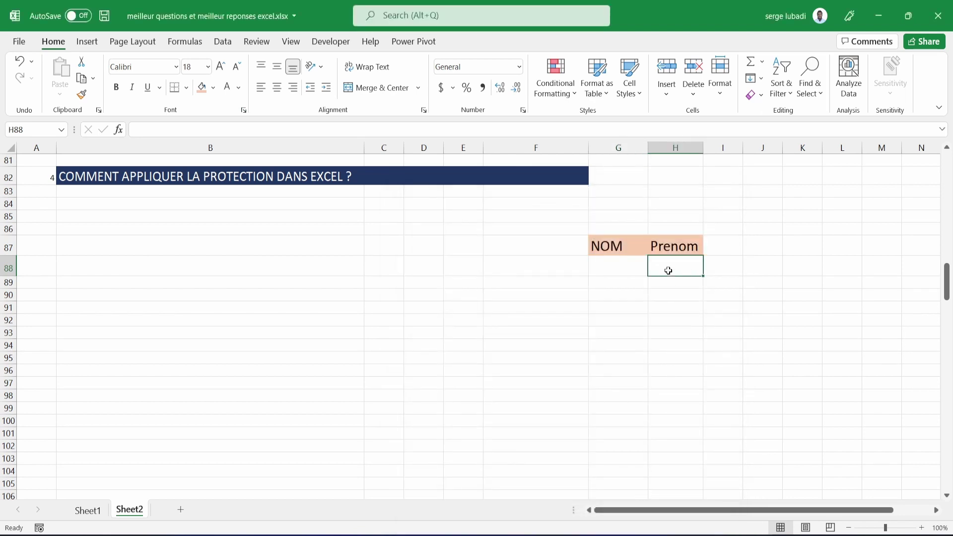
pyautogui.click(244, 110)
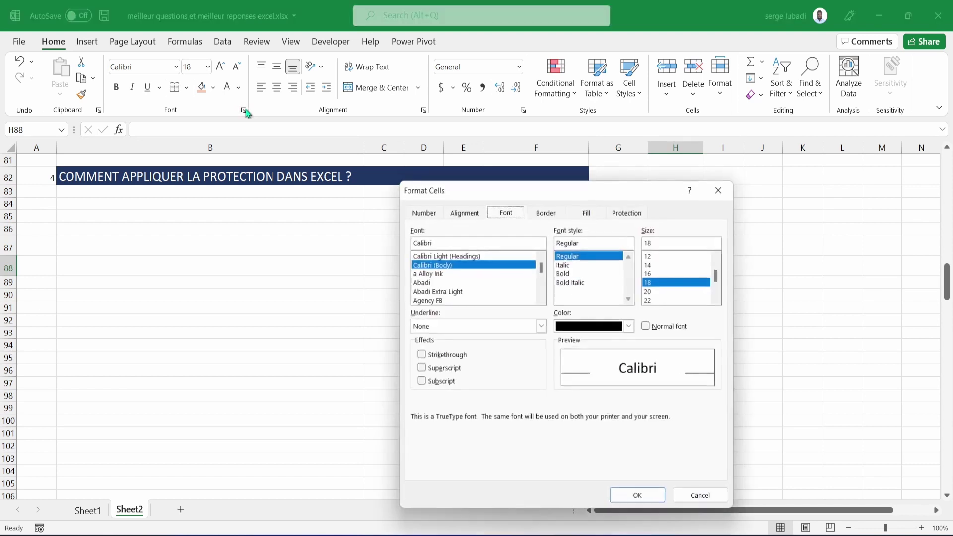
pyautogui.click(634, 217)
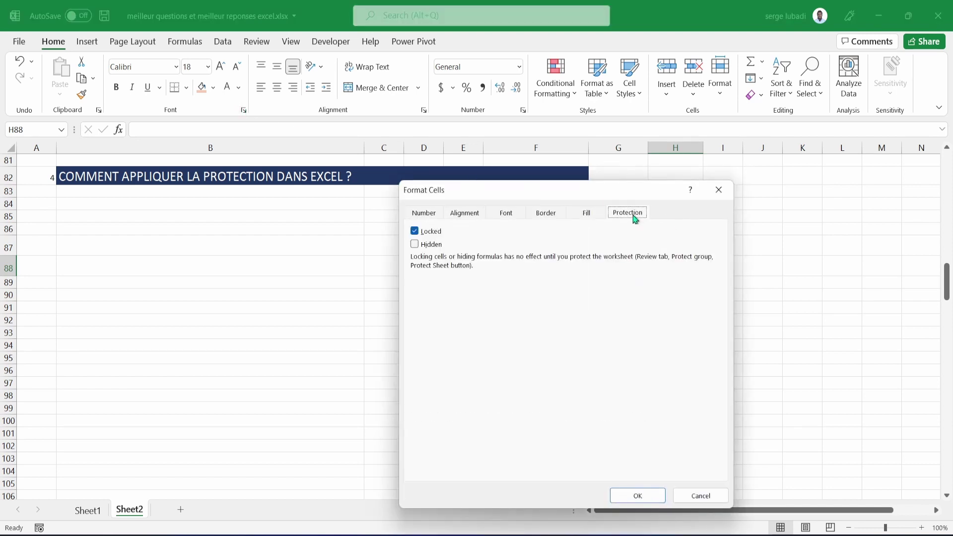
pyautogui.click(415, 232)
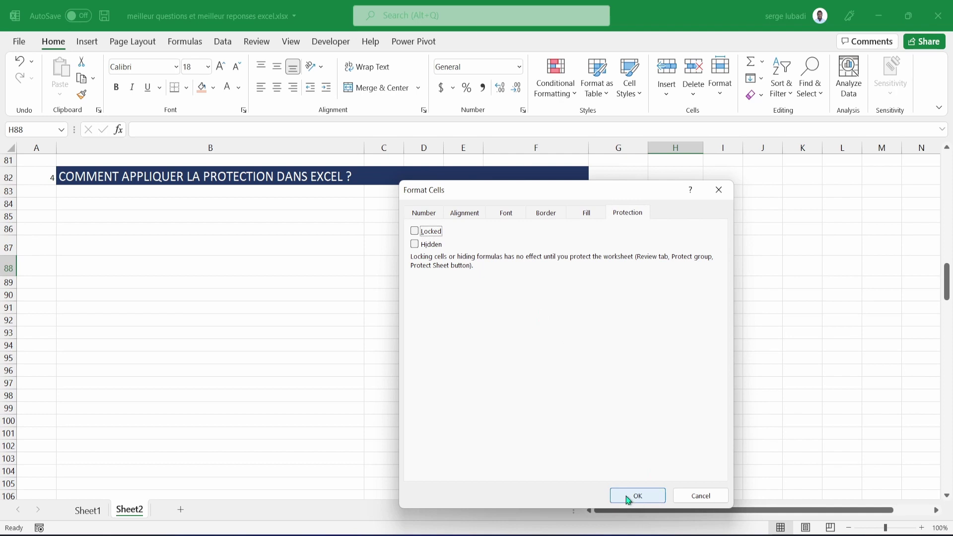
pyautogui.click(629, 498)
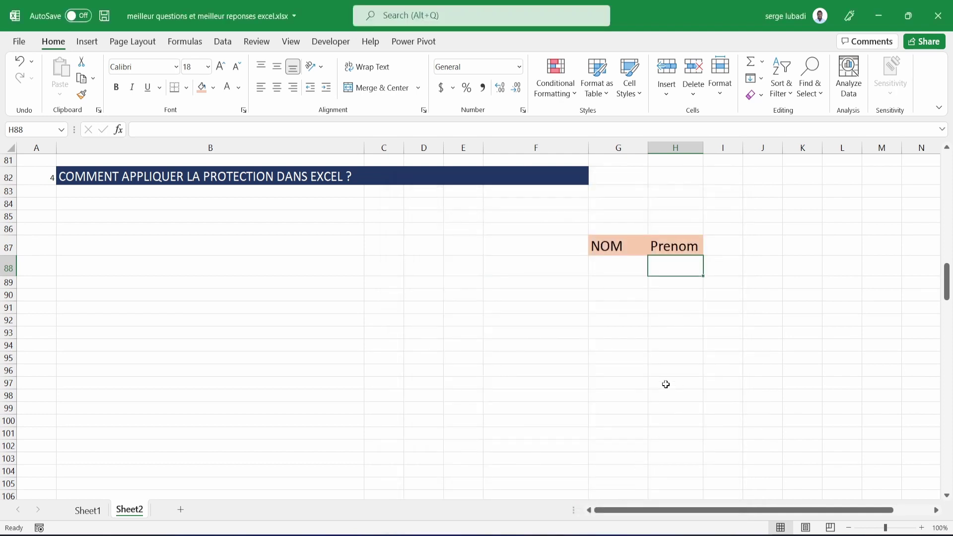
# Protect Sheet2 with a confirmed password, then verify locked cell C89 refuses edits.
pyautogui.click(261, 44)
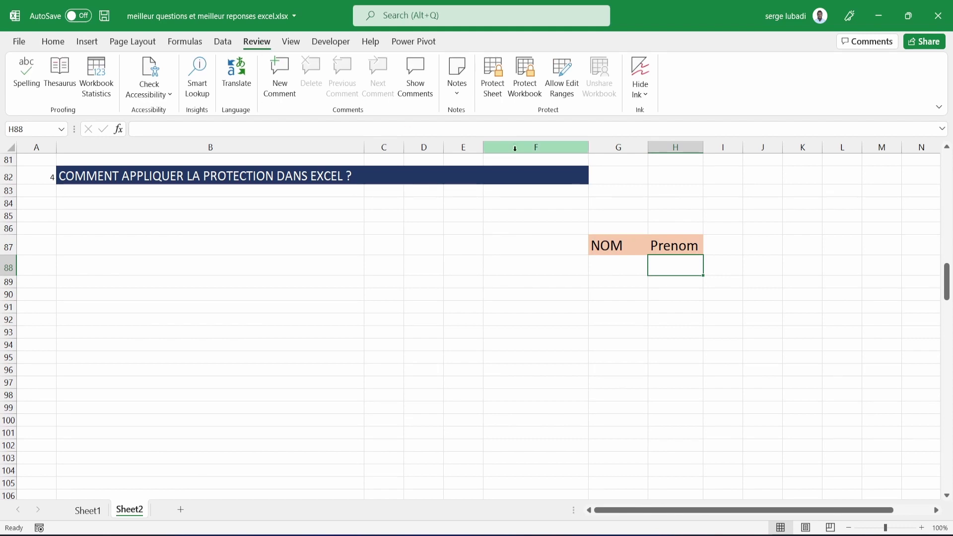
pyautogui.click(496, 94)
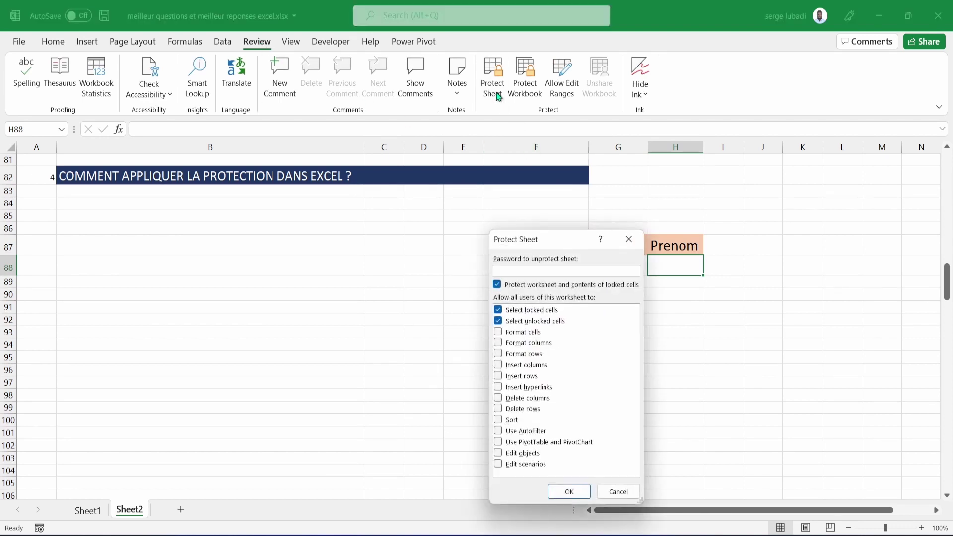
pyautogui.write('12345')
pyautogui.click(570, 489)
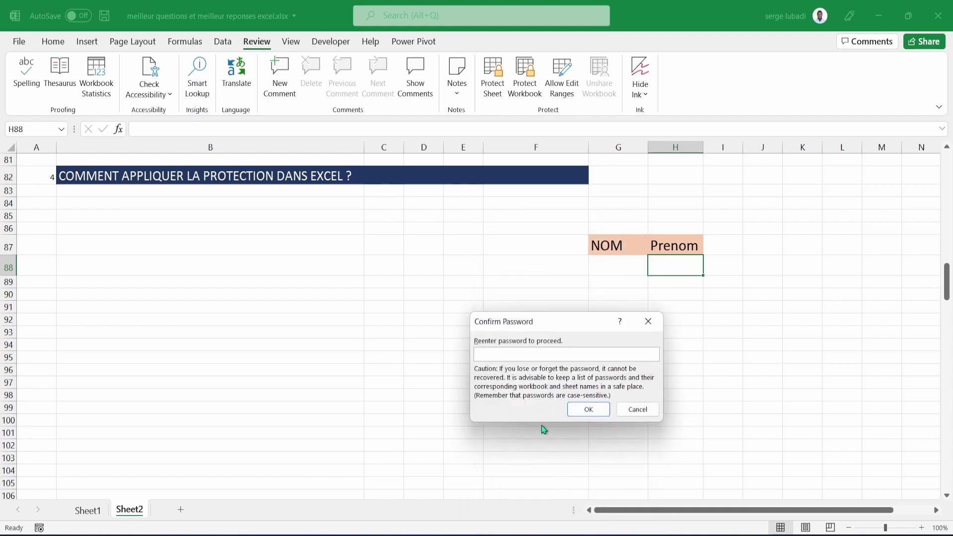
pyautogui.write('12345')
pyautogui.click(594, 409)
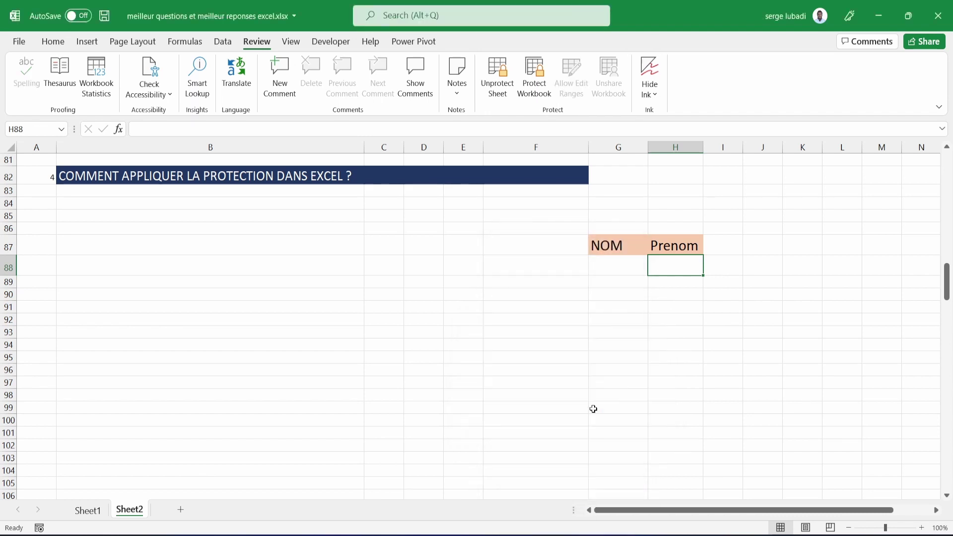
pyautogui.click(386, 283)
pyautogui.press('s')
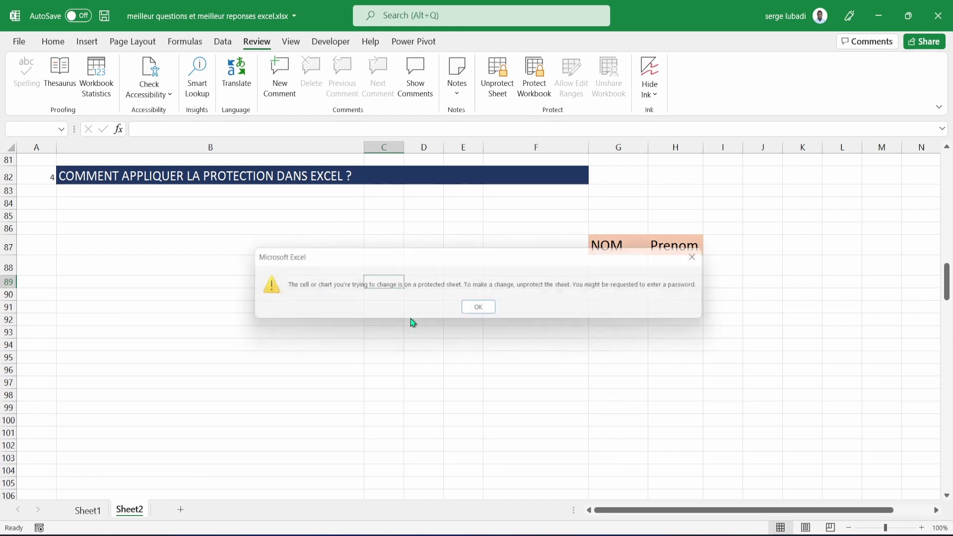
pyautogui.click(480, 309)
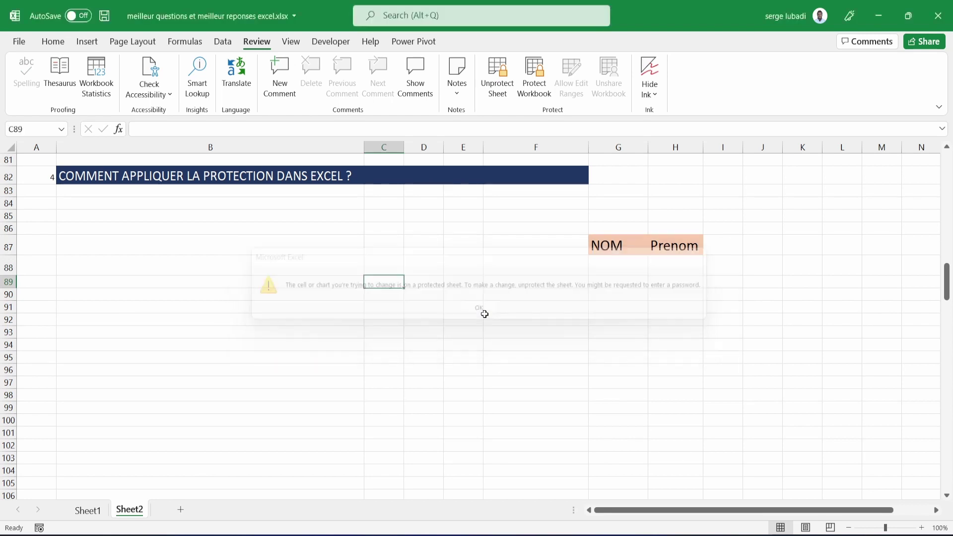
pyautogui.click(764, 318)
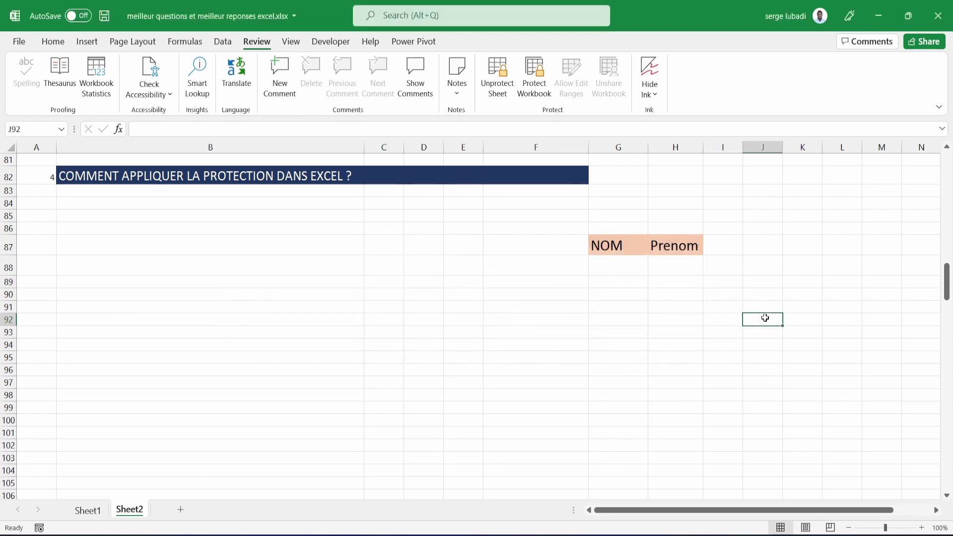
pyautogui.press('s')
pyautogui.click(494, 310)
pyautogui.doubleClick(631, 241)
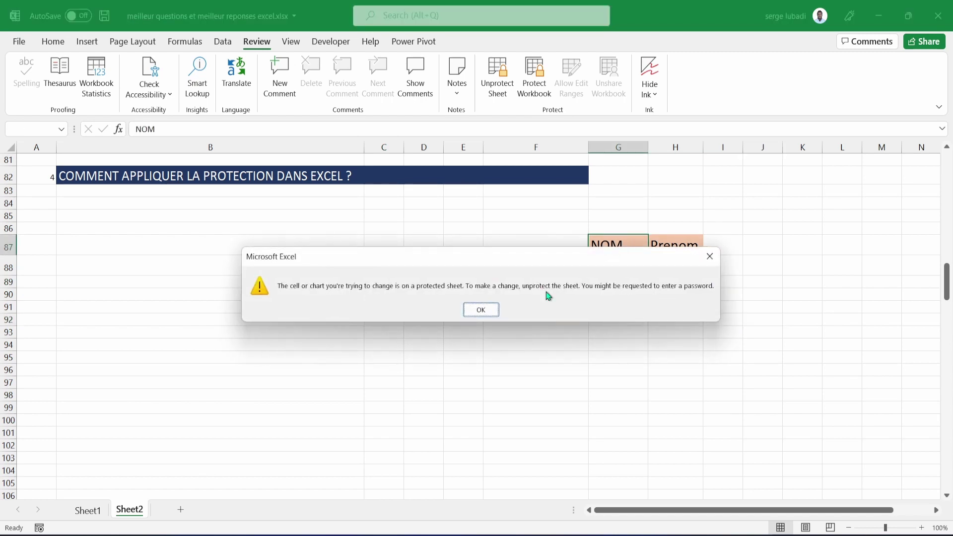
pyautogui.click(481, 310)
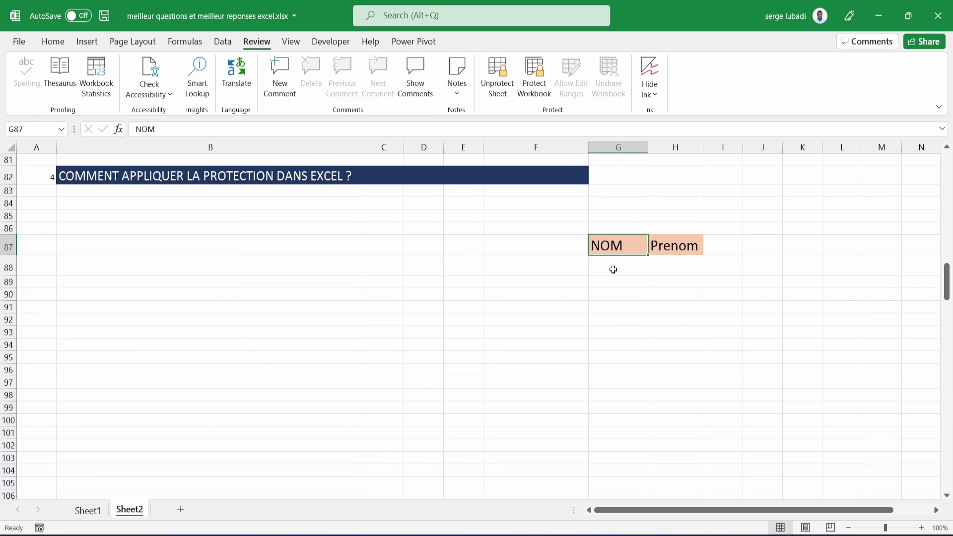
pyautogui.click(614, 269)
pyautogui.write('123')
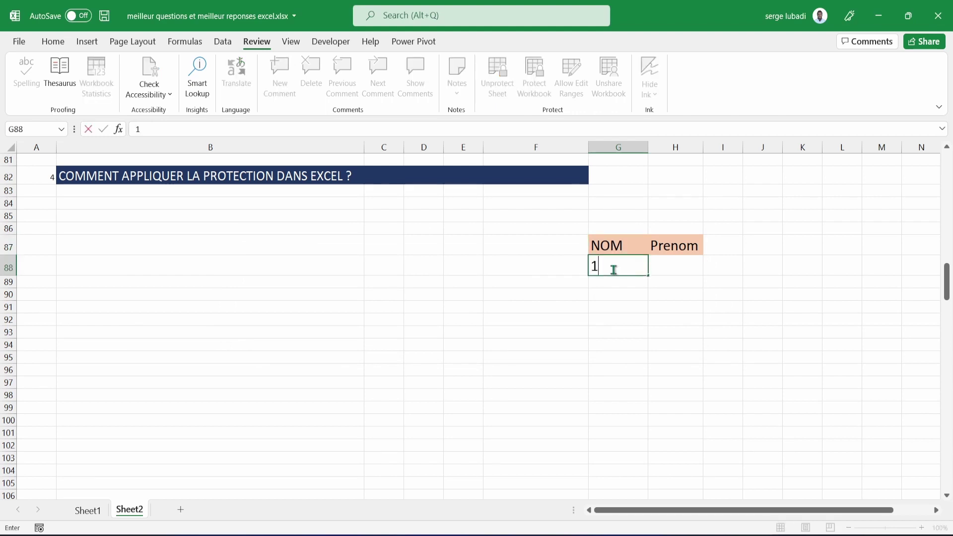
pyautogui.click(663, 267)
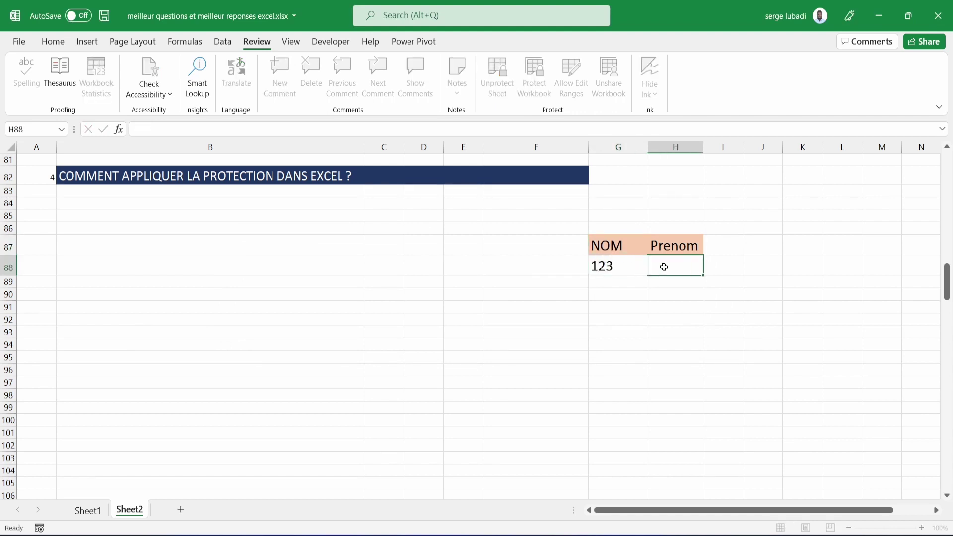
pyautogui.write('45ghj')
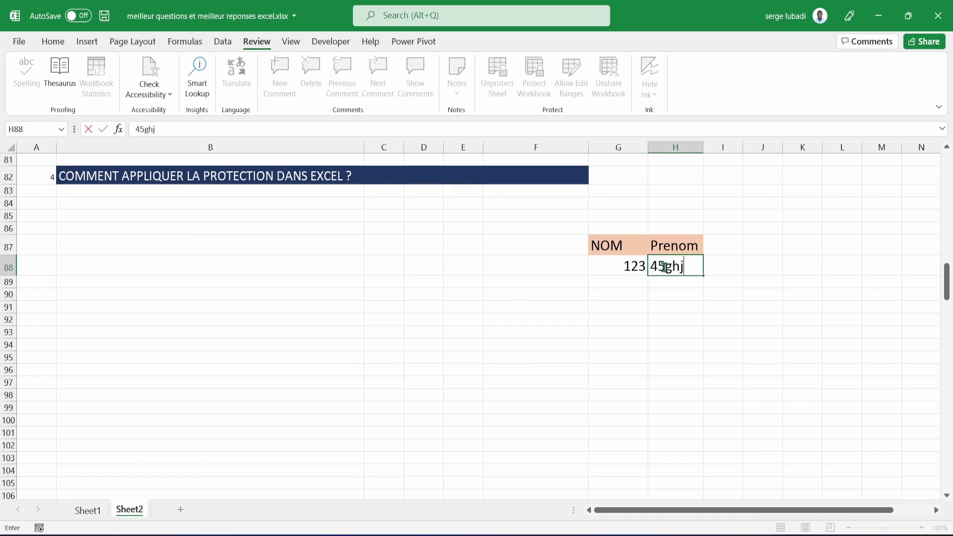
pyautogui.press('BackSpace')
pyautogui.press('BackSpace')
pyautogui.press('BackSpace')
pyautogui.press('BackSpace')
pyautogui.press('BackSpace')
pyautogui.press('Left')
pyautogui.press('BackSpace')
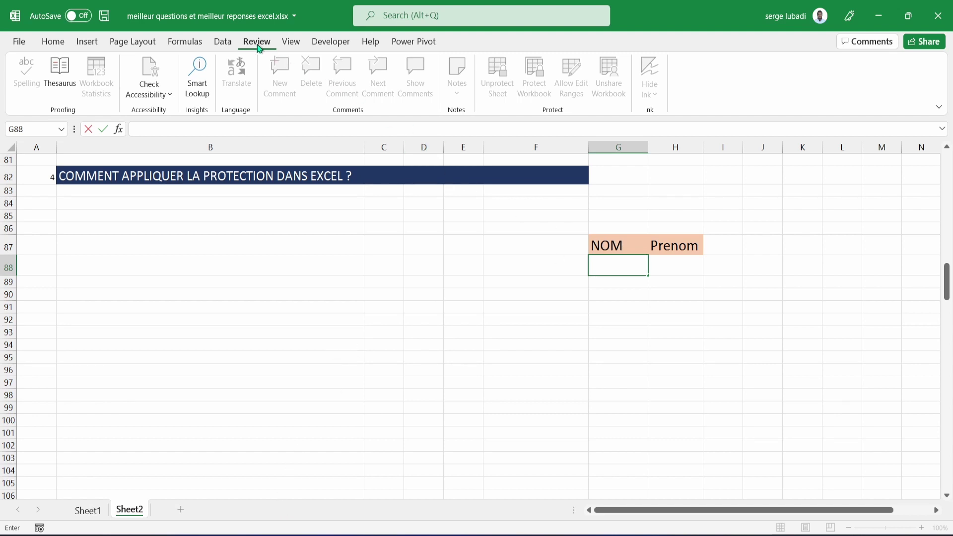
pyautogui.click(525, 270)
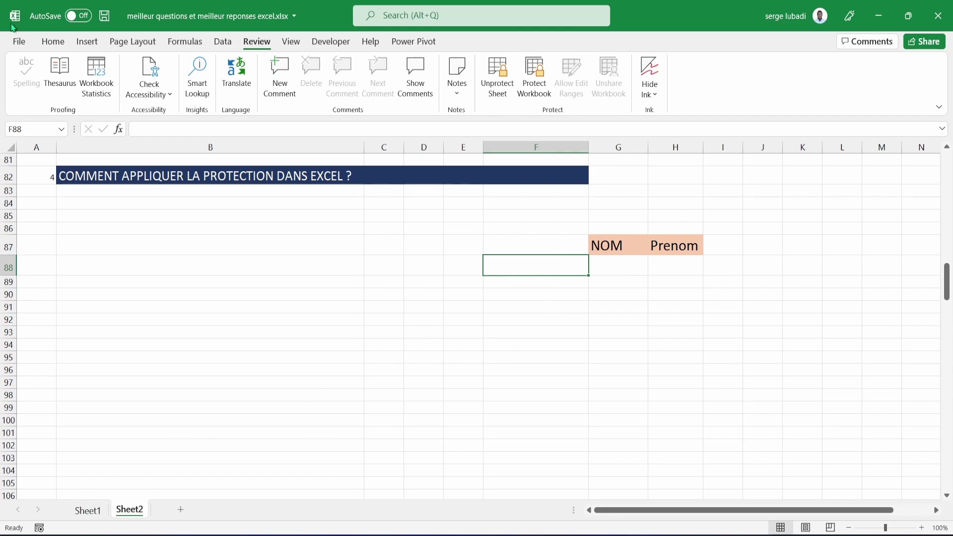
pyautogui.click(19, 41)
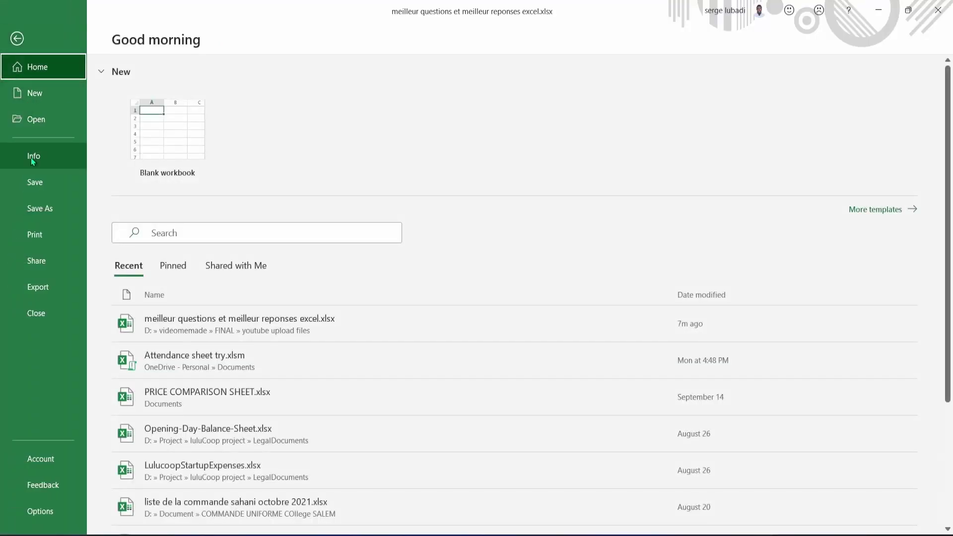
pyautogui.click(31, 157)
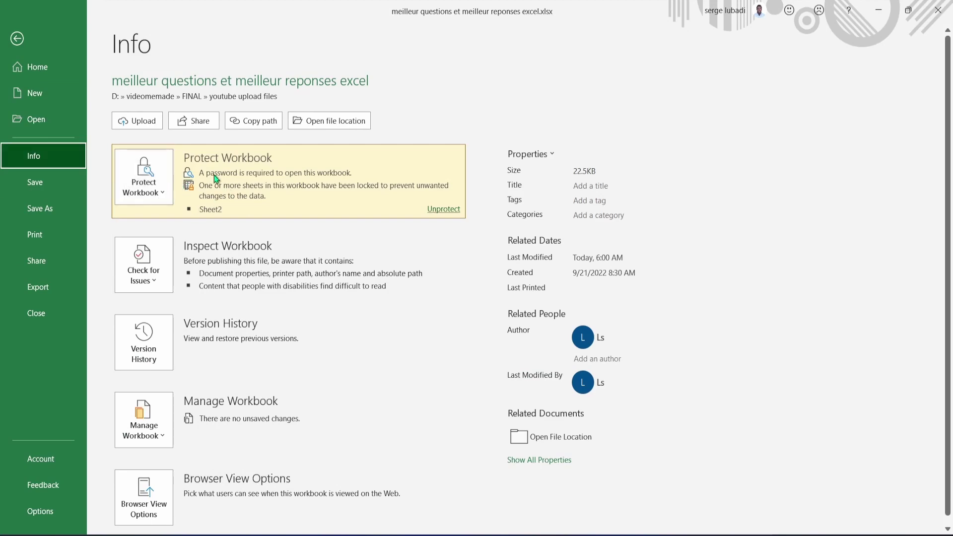
pyautogui.click(17, 39)
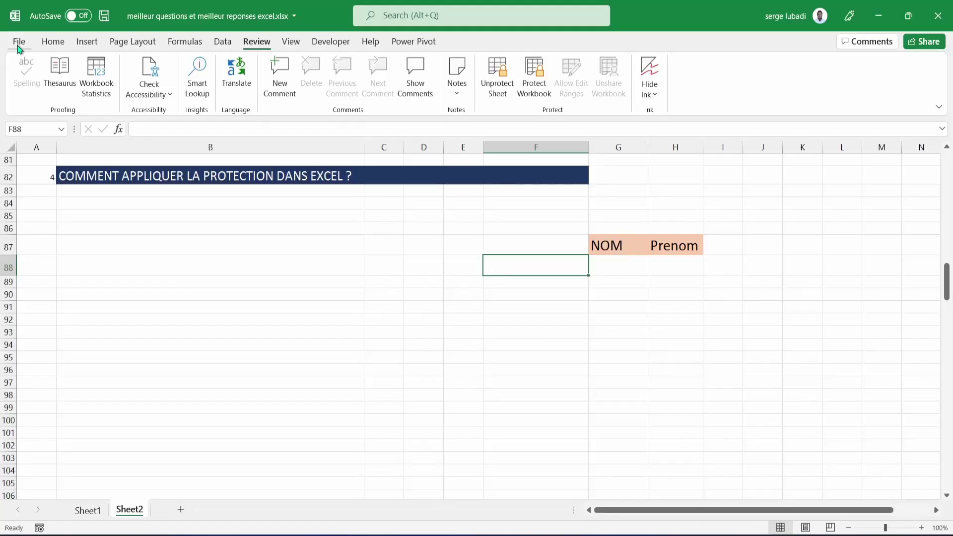
pyautogui.click(625, 268)
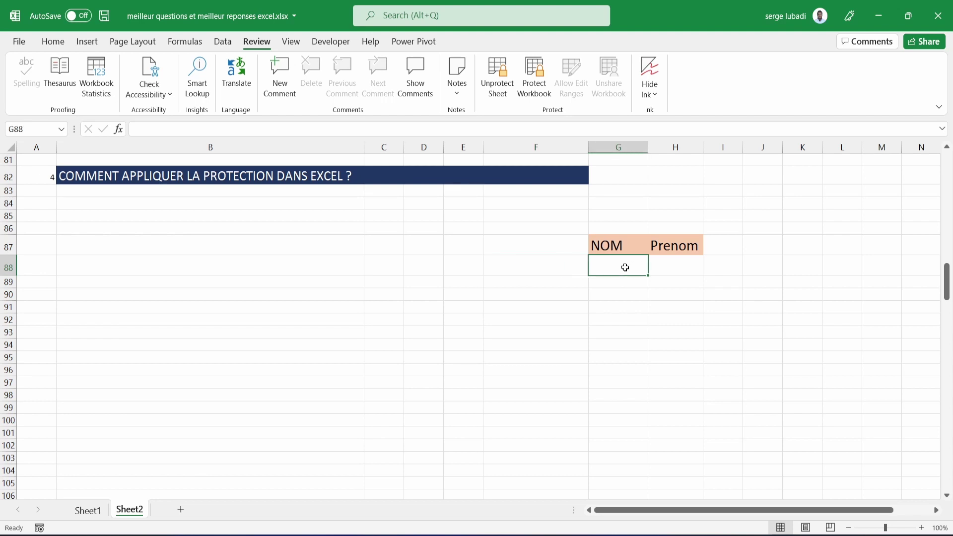
# Sort the merchandise rows by QUANTITE smallest to largest, then largest to smallest.
pyautogui.click(677, 274)
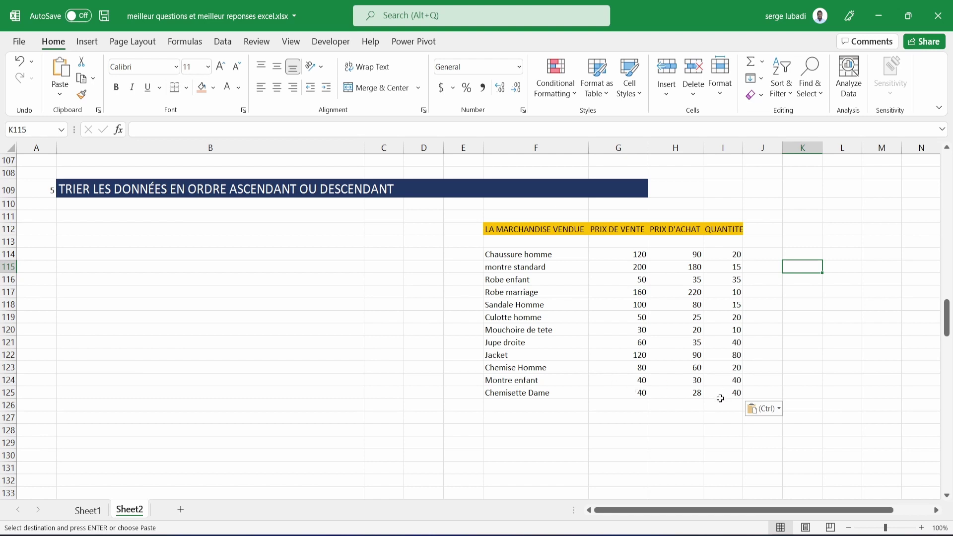
pyautogui.moveTo(723, 395); pyautogui.dragTo(502, 258)
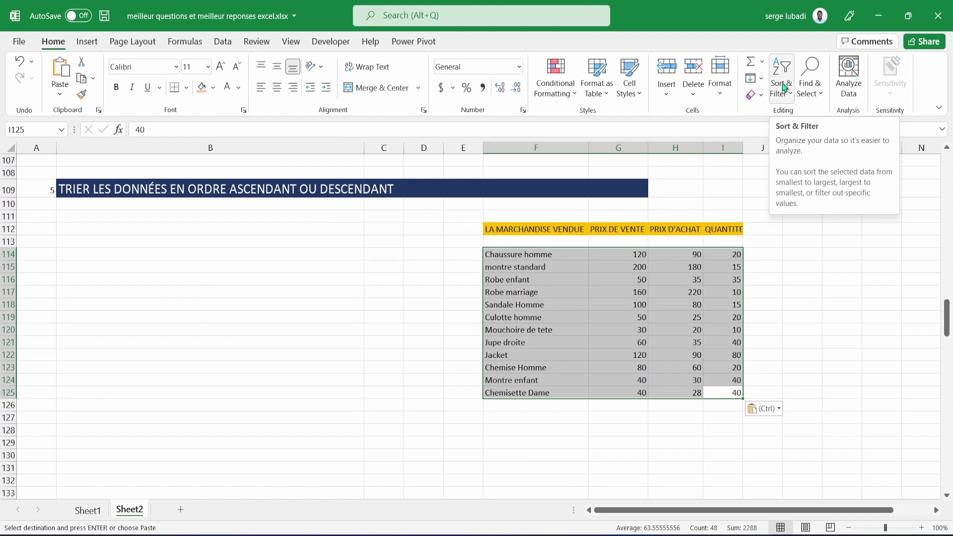
pyautogui.click(783, 87)
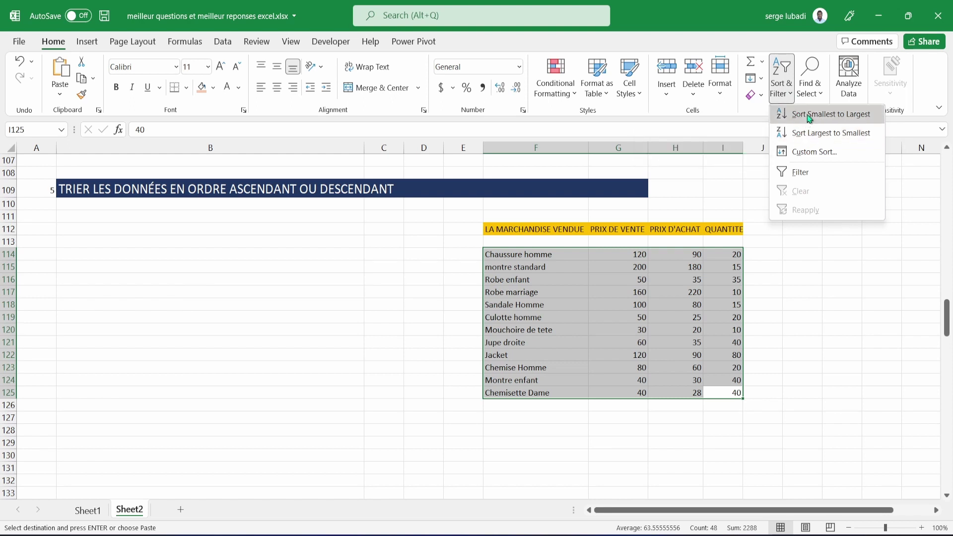
pyautogui.click(808, 114)
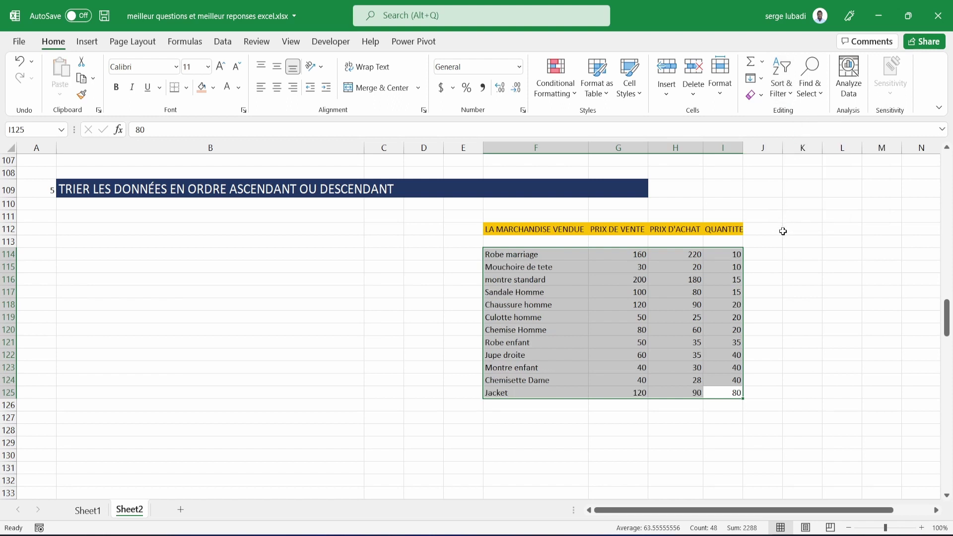
pyautogui.click(787, 94)
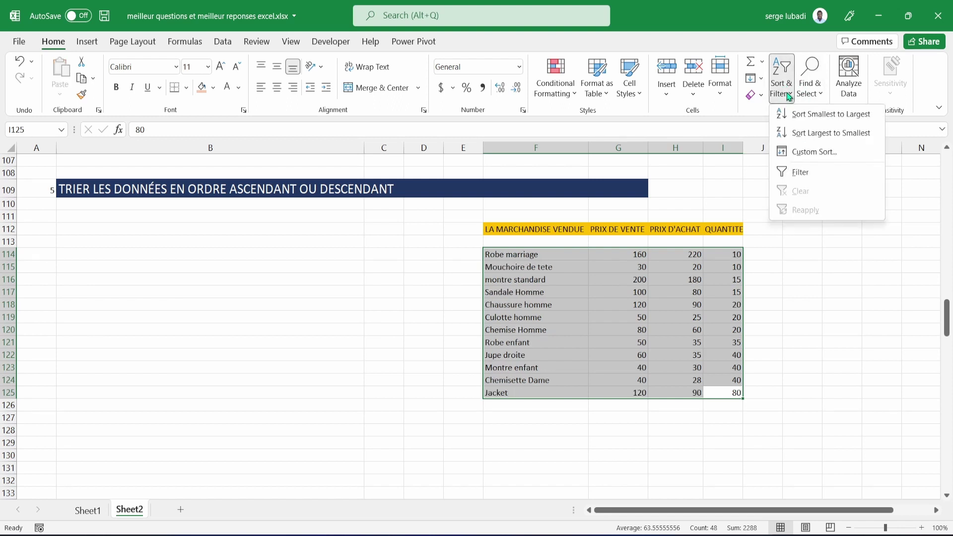
pyautogui.click(790, 134)
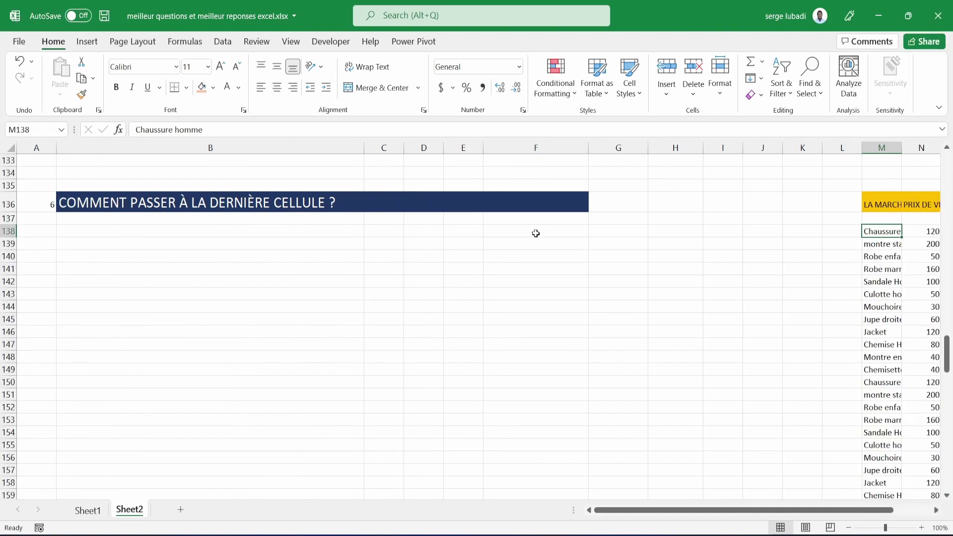
# Undo the last change so the 'Robe enfa…' row (50, 35, 35) returns to row 137.
pyautogui.hscroll(1, 536, 233)
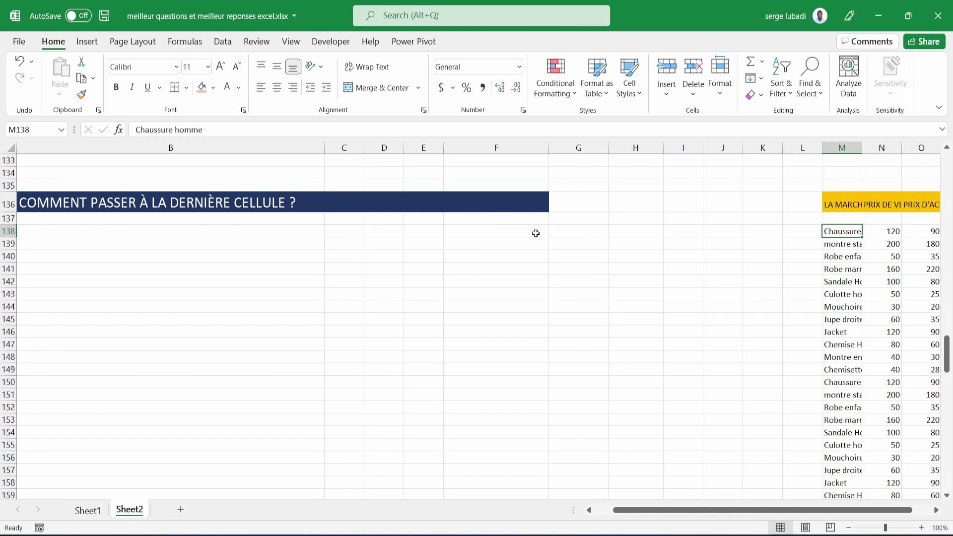
pyautogui.hscroll(3, 536, 233)
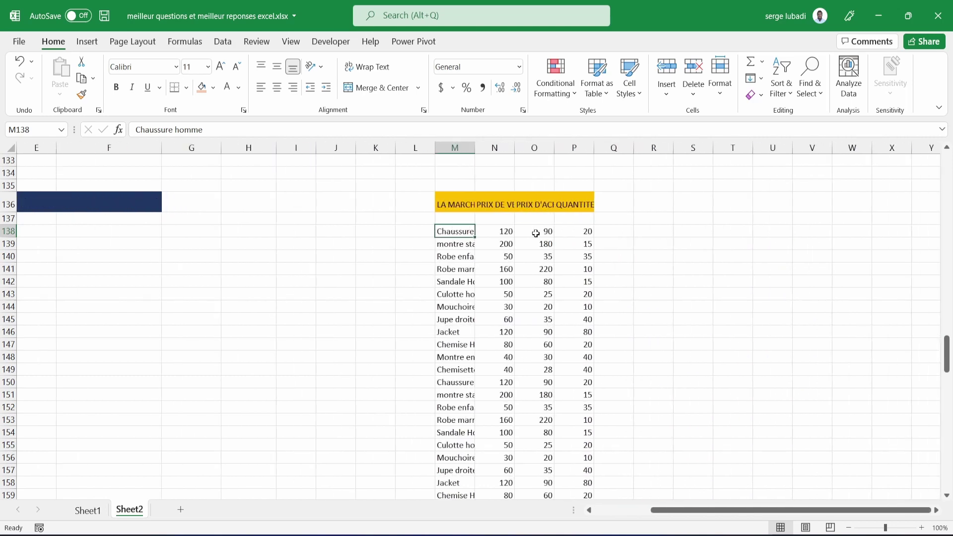
pyautogui.hscroll(1, 536, 233)
pyautogui.hscroll(2, 536, 234)
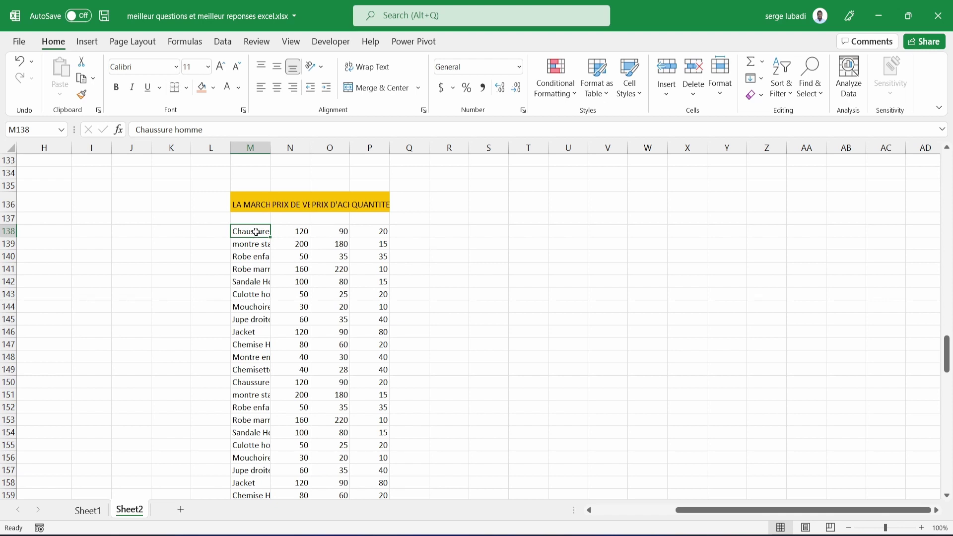
pyautogui.hotkey('ctrl', 'z')
pyautogui.click(261, 254)
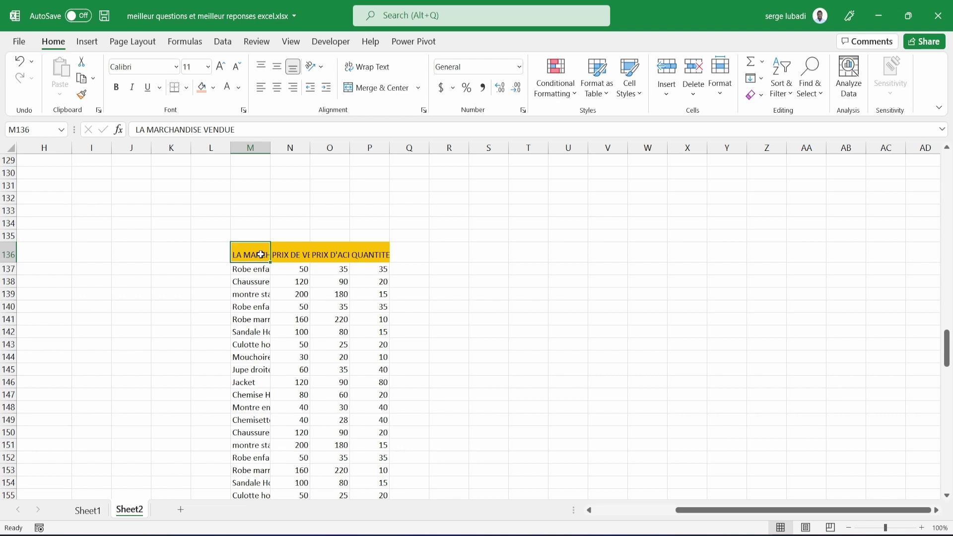
pyautogui.hotkey('ctrl', 'Down')
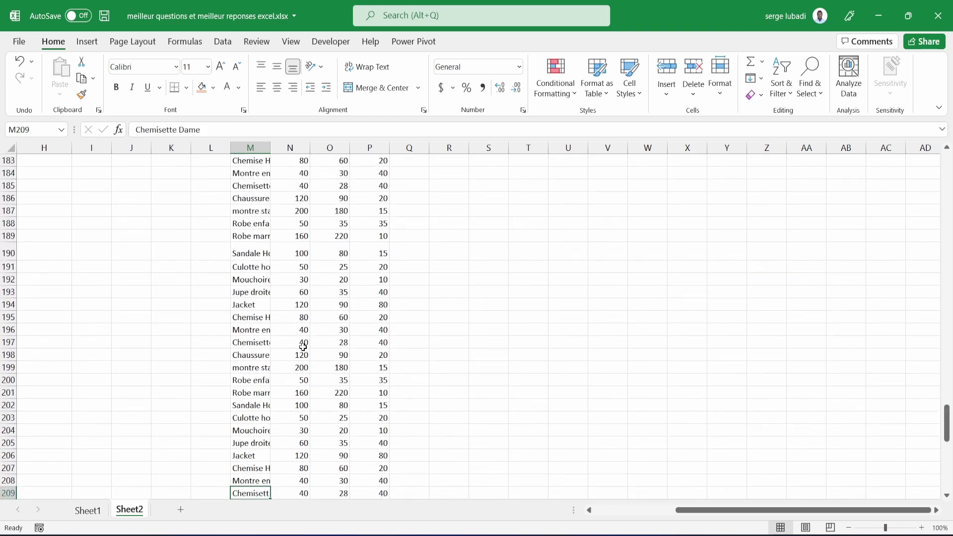
pyautogui.scroll(-2, 303, 346)
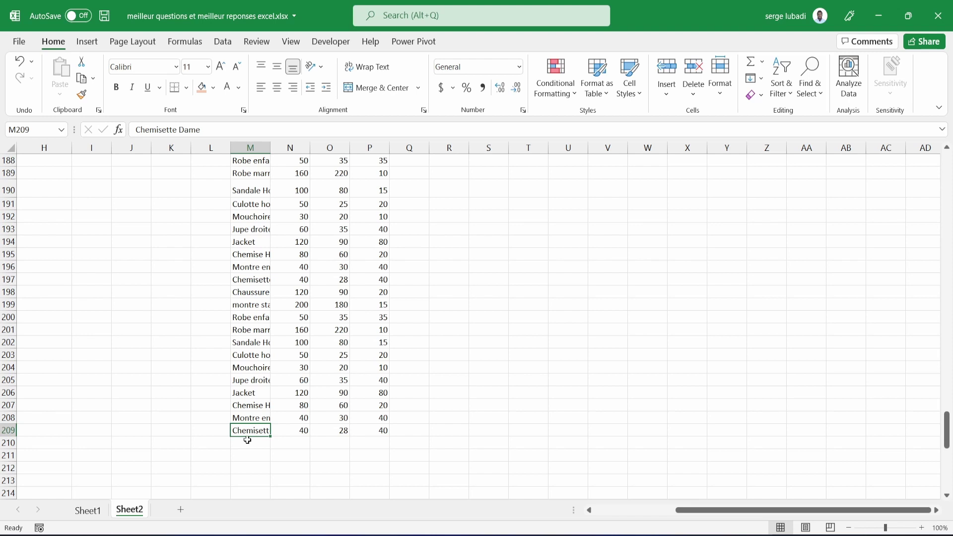
pyautogui.hotkey('ctrl', 'Right')
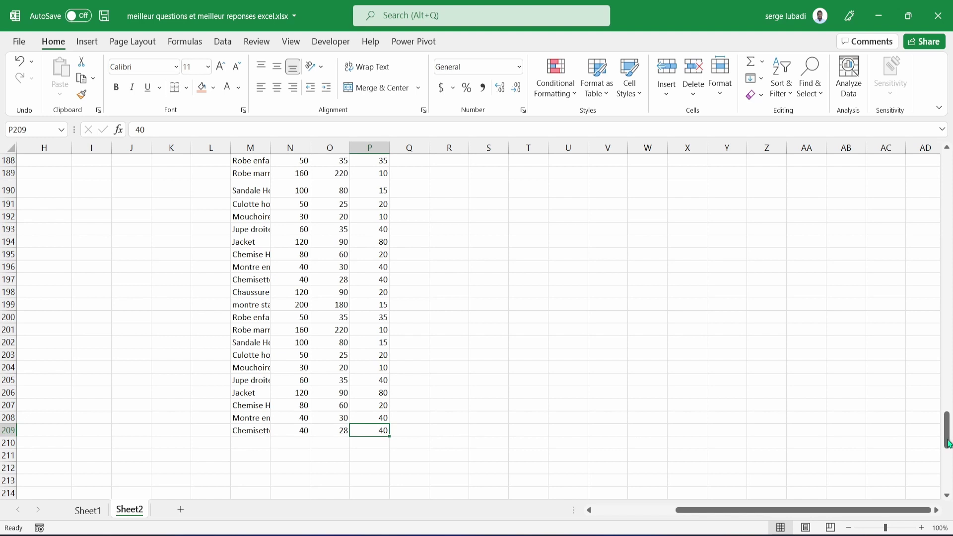
pyautogui.press('Right')
pyautogui.press('Right')
pyautogui.press('Right')
pyautogui.press('Right')
pyautogui.press('Right')
pyautogui.press('Right')
pyautogui.press('Right')
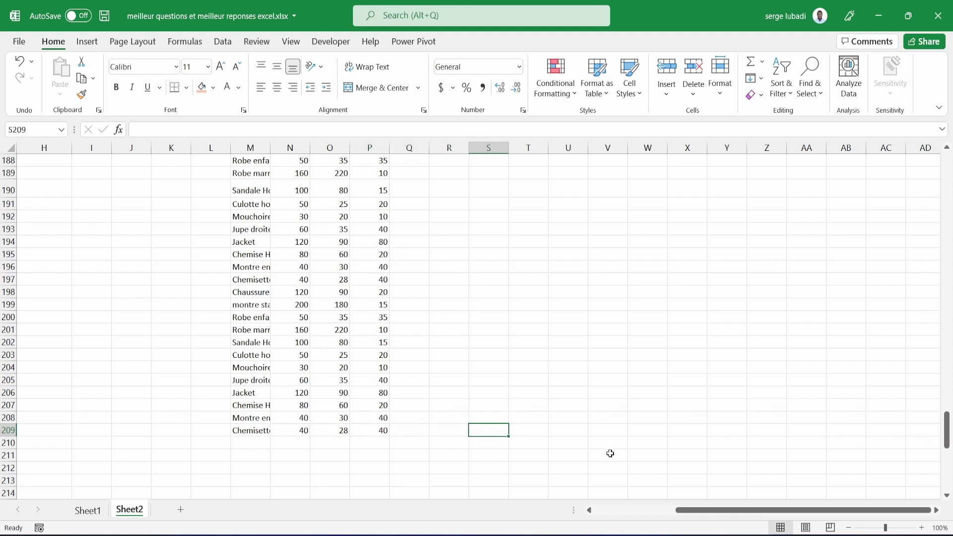
pyautogui.press('Right')
pyautogui.press('Right')
pyautogui.press('Right')
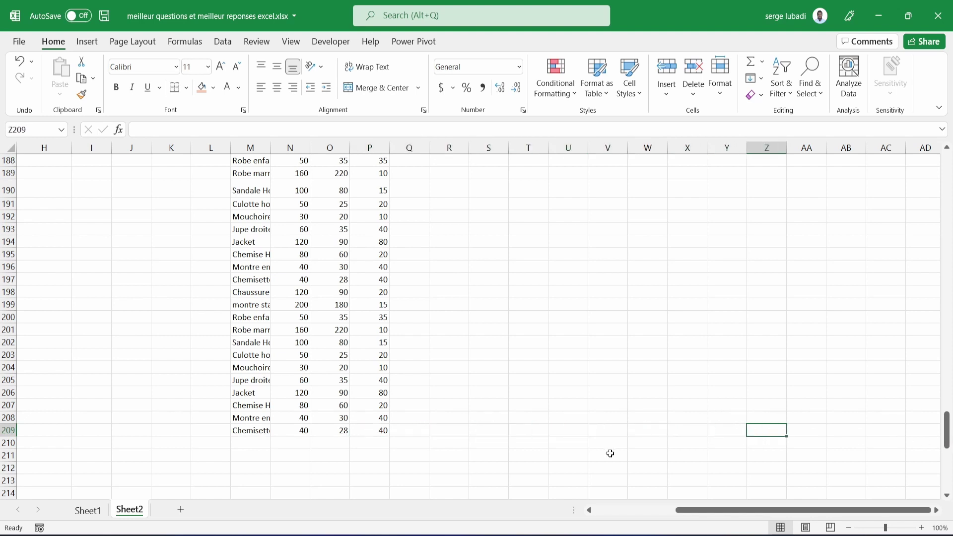
pyautogui.press('Left')
pyautogui.press('Left')
pyautogui.press('Left')
pyautogui.press('Left')
pyautogui.press('Left')
pyautogui.press('Left')
pyautogui.press('Left')
pyautogui.press('Left')
pyautogui.press('Left')
pyautogui.press('Left')
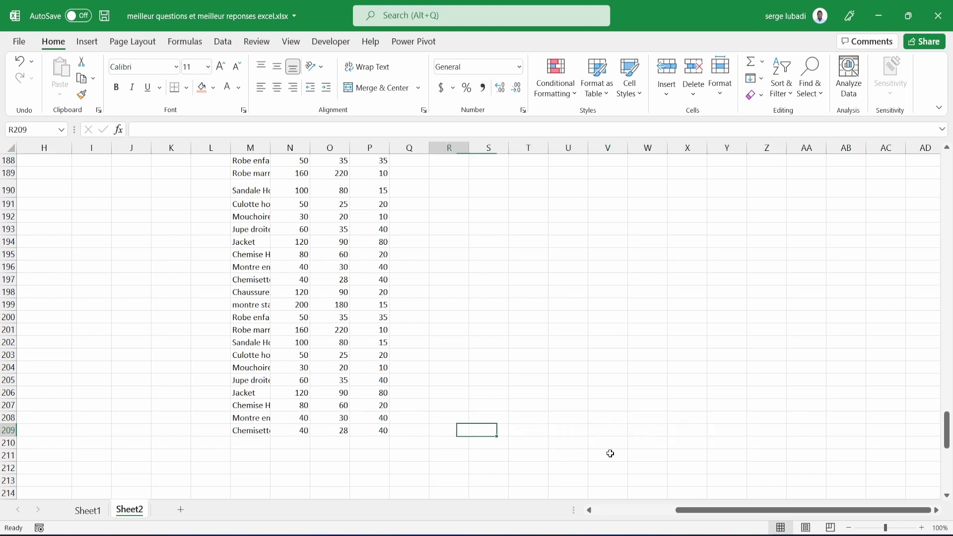
pyautogui.press('Left')
pyautogui.press('Right')
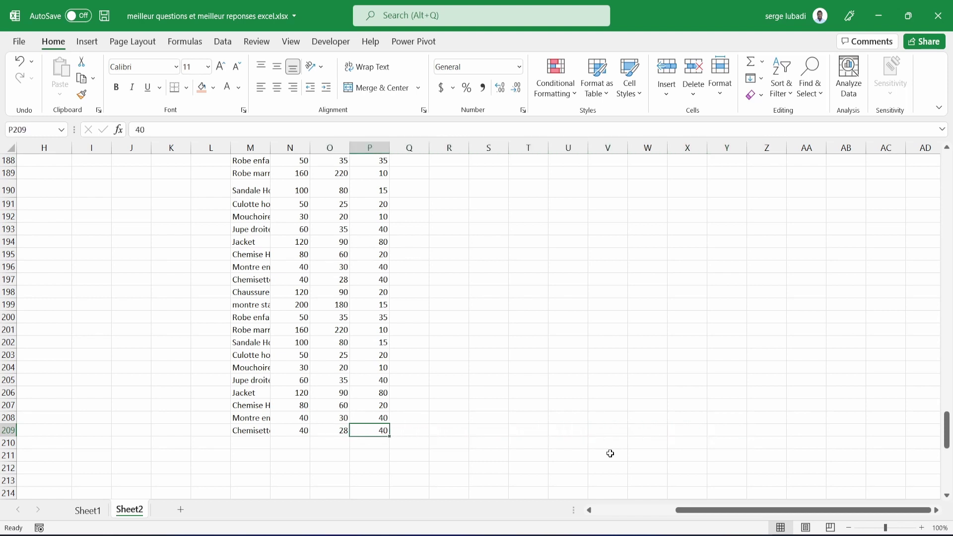
pyautogui.hotkey('ctrl', 'Left')
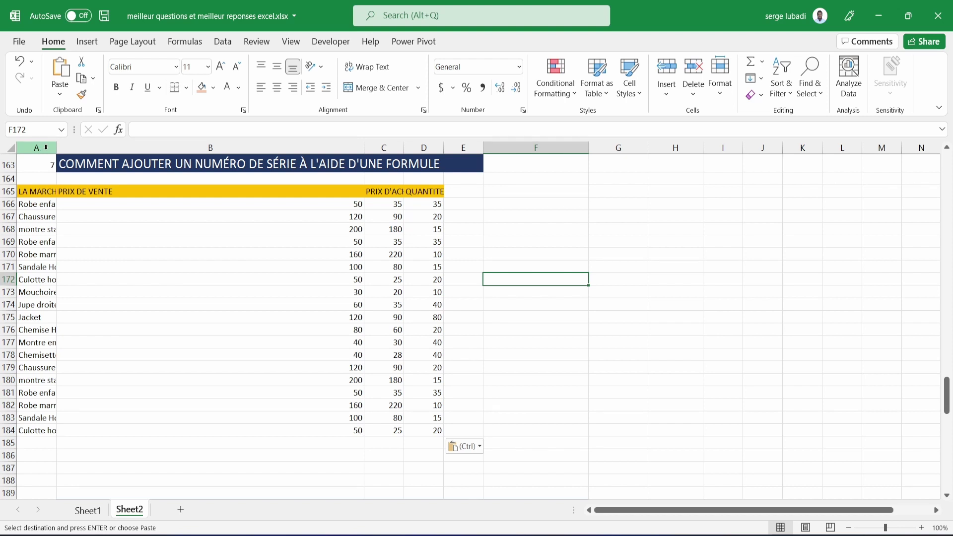
# Insert an empty column A, shifting the merchandise table to B165:E184.
pyautogui.rightClick(46, 148)
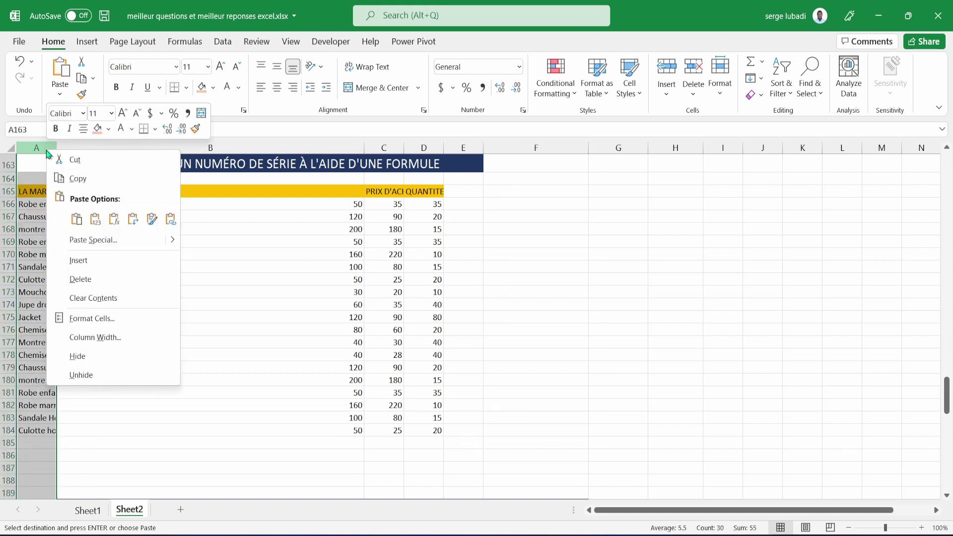
pyautogui.click(79, 261)
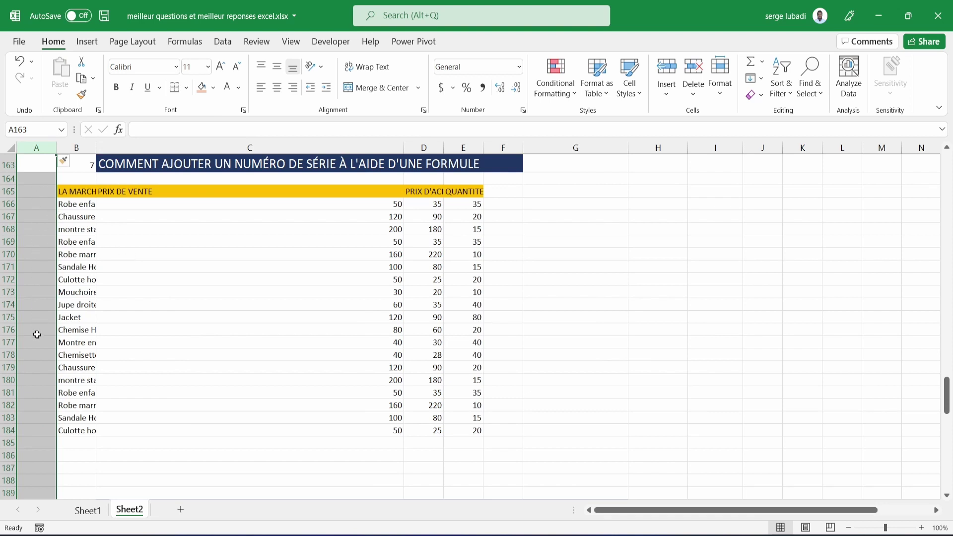
pyautogui.click(43, 190)
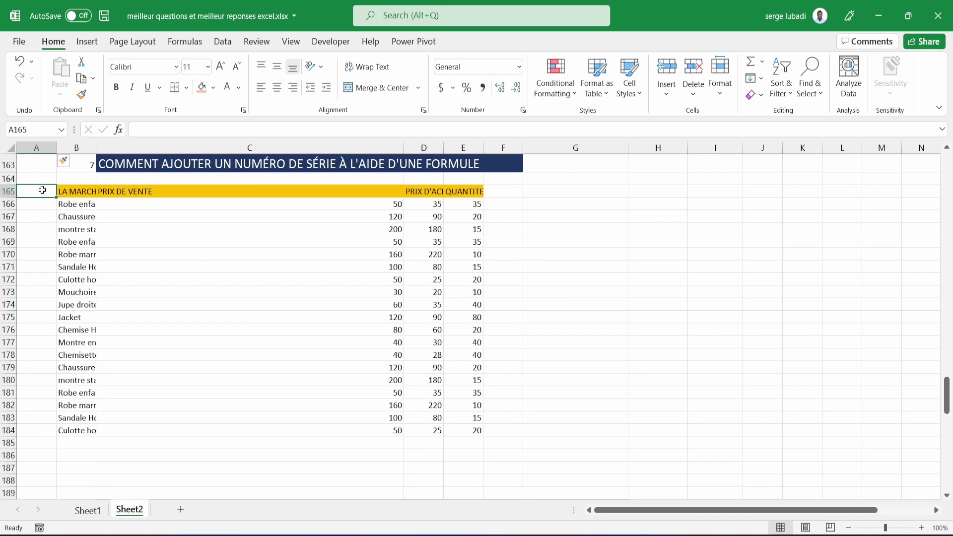
# Enter 'NO Serie' in A165, 1 in A166, and the formula =A166+1 in A167.
pyautogui.write('NO')
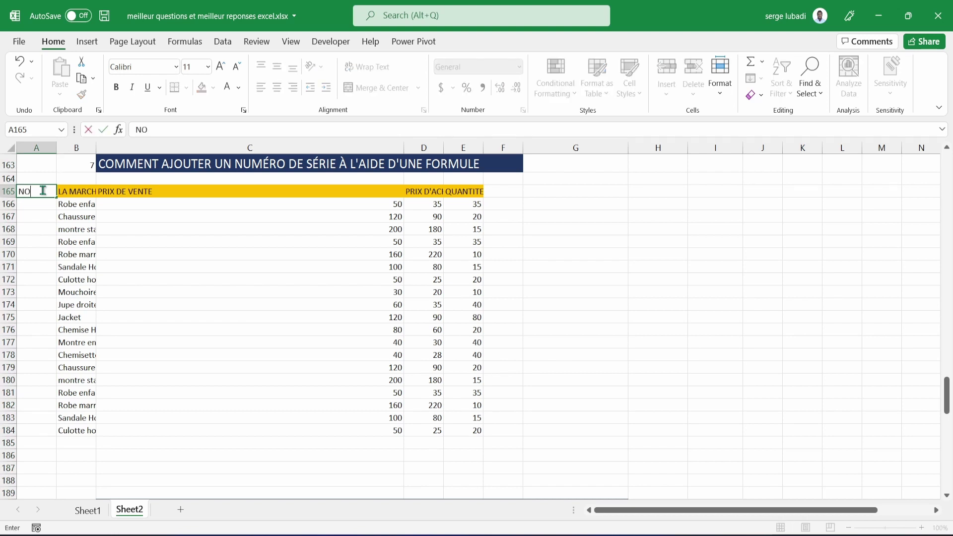
pyautogui.write(' Serie')
pyautogui.press('Return')
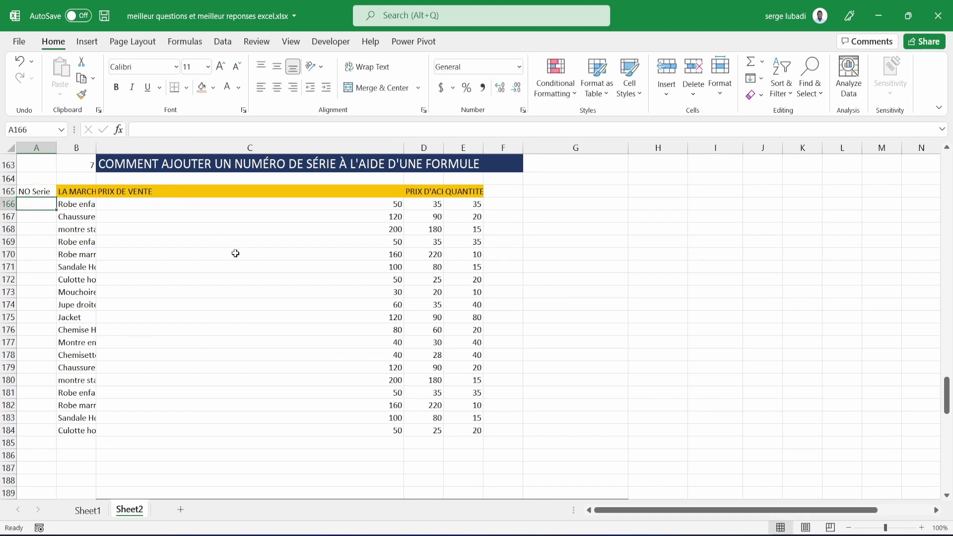
pyautogui.write('1')
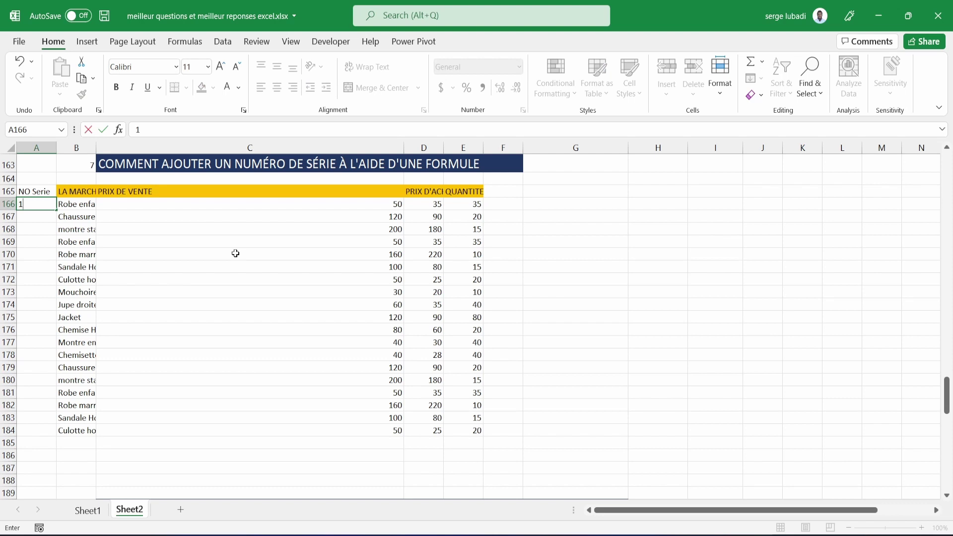
pyautogui.click(48, 217)
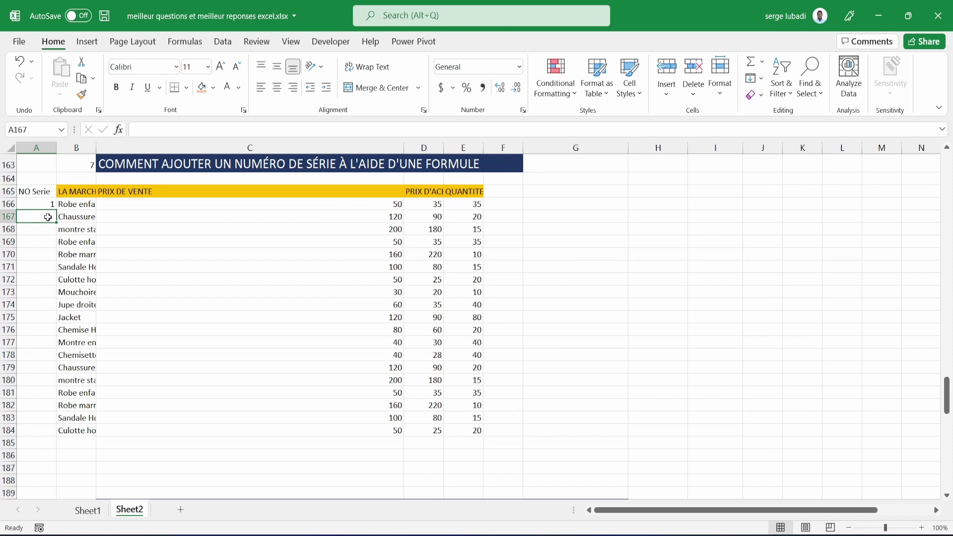
pyautogui.write('=')
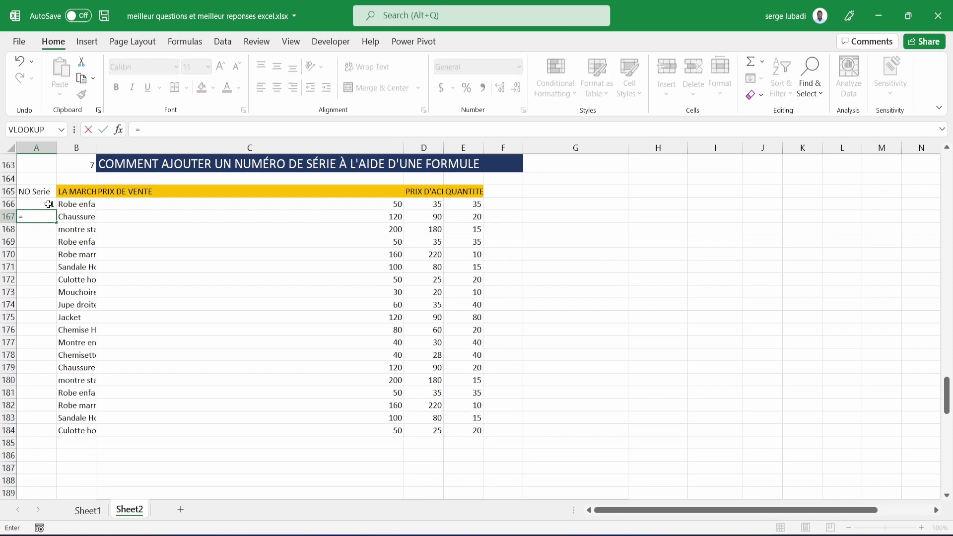
pyautogui.click(48, 204)
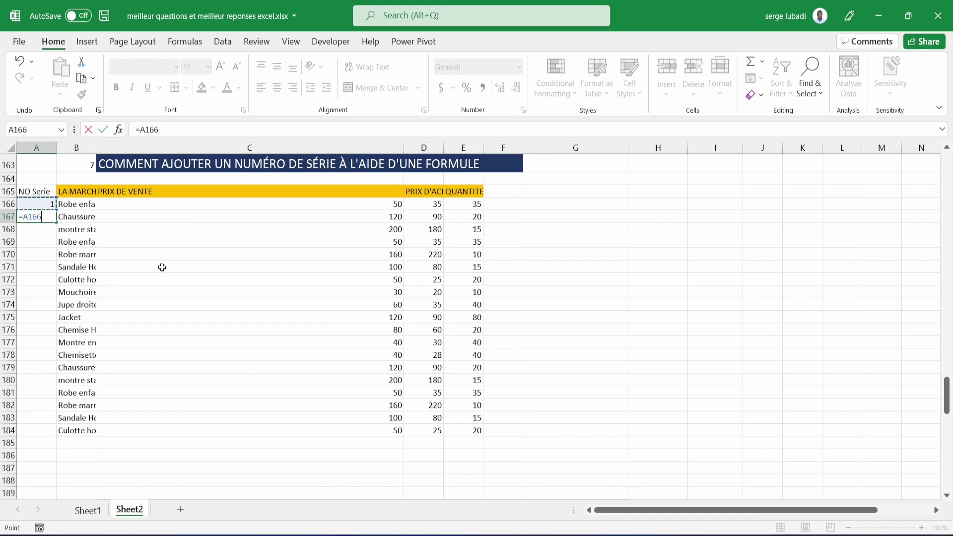
pyautogui.write('+1')
pyautogui.press('Return')
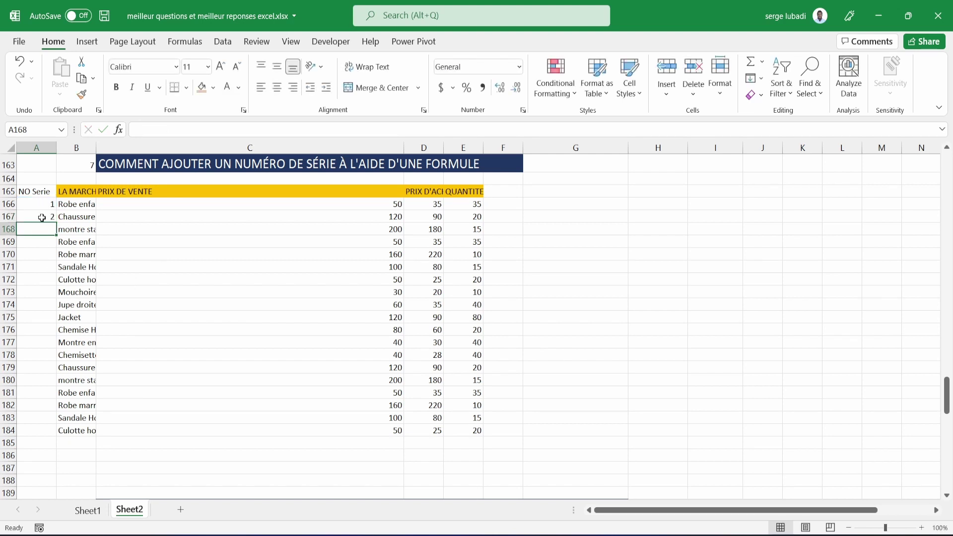
# Fill A167's formula down to A184, numbering the rows 2 through 19.
pyautogui.click(42, 218)
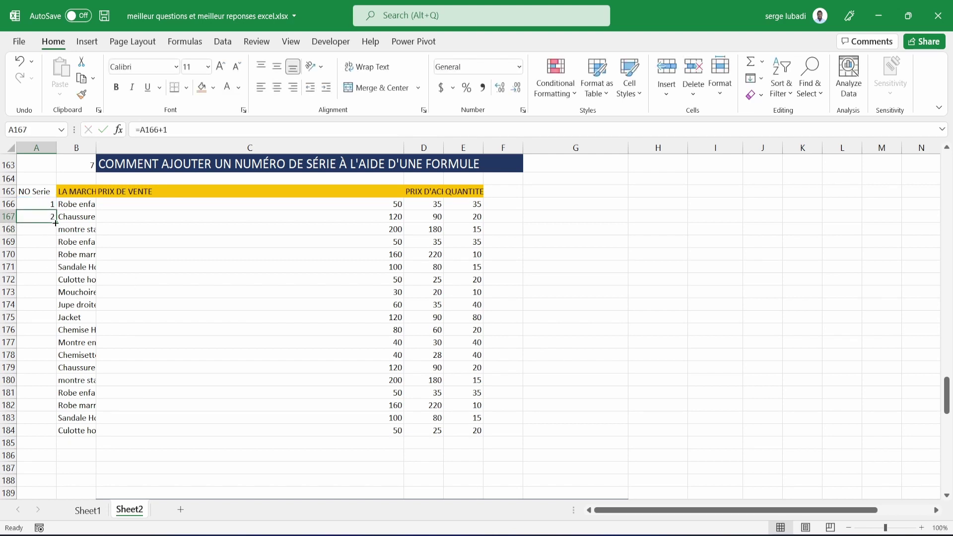
pyautogui.moveTo(55, 223); pyautogui.dragTo(47, 434)
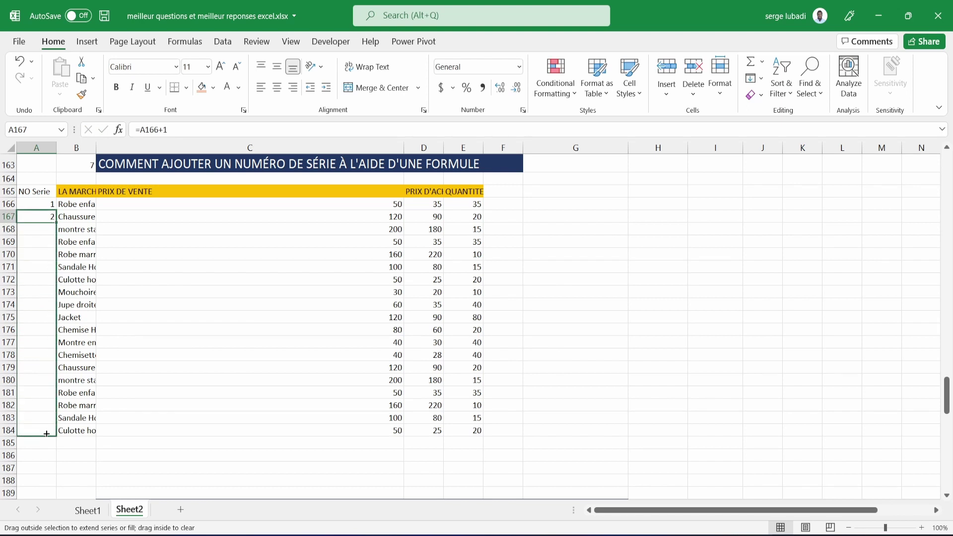
pyautogui.moveTo(47, 434); pyautogui.dragTo(46, 433)
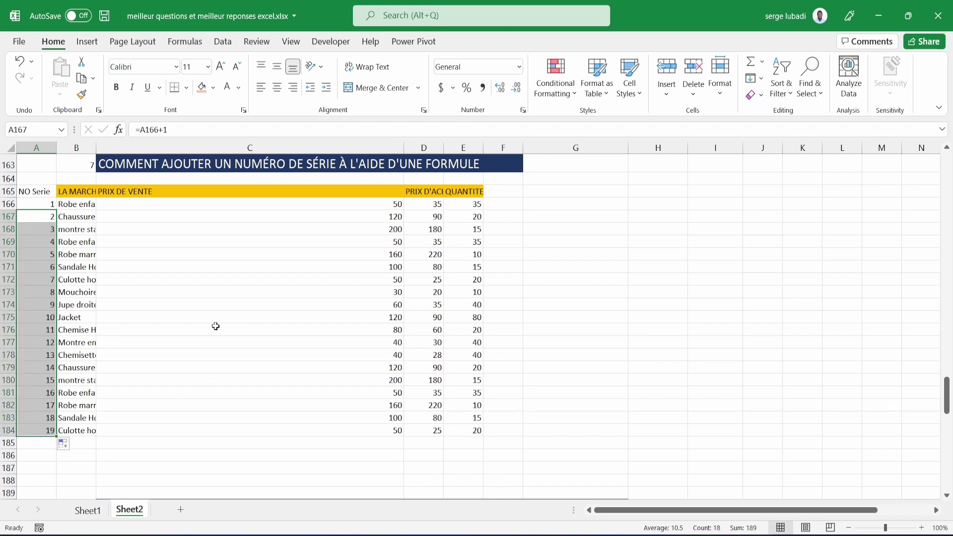
pyautogui.click(212, 291)
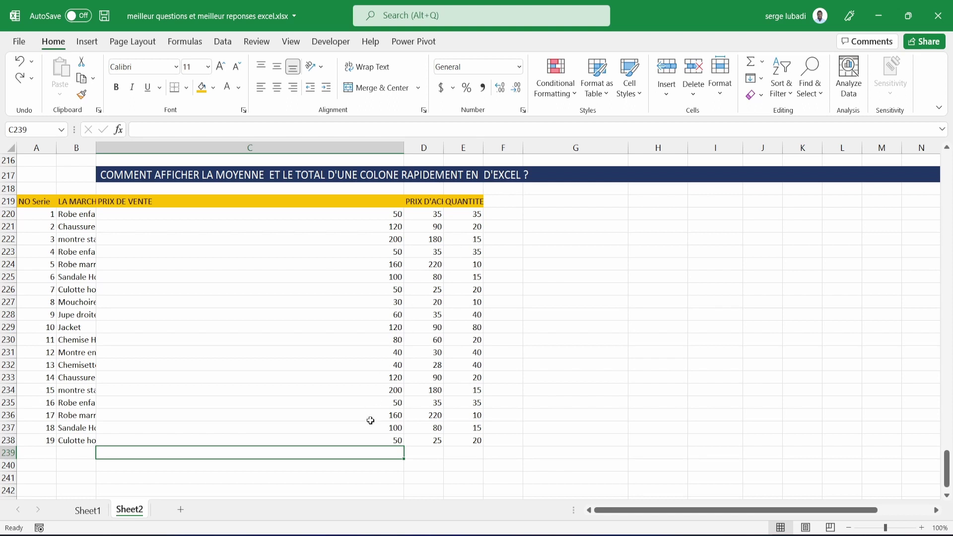
# Select C220:C239 and add an Average total from Quick Analysis into C240.
pyautogui.click(378, 216)
pyautogui.moveTo(378, 216); pyautogui.dragTo(381, 451)
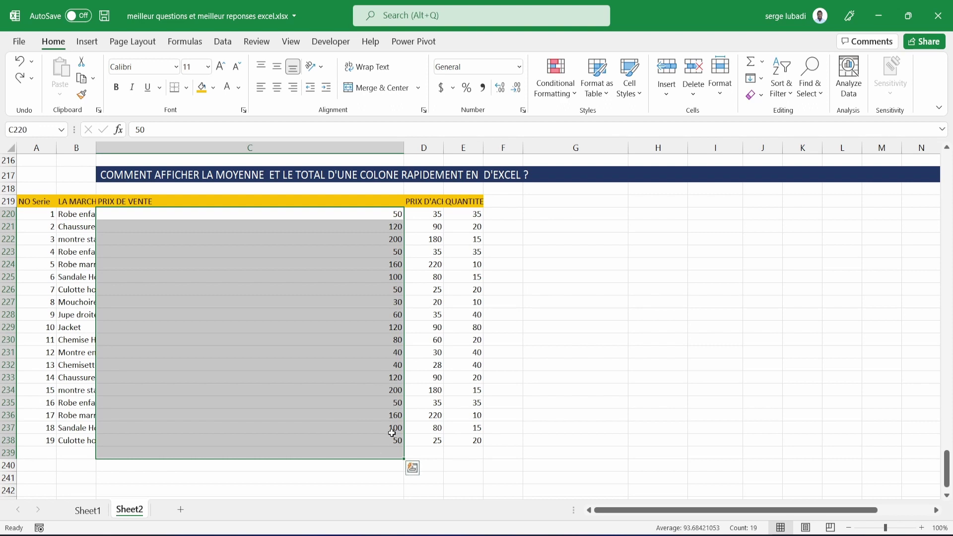
pyautogui.click(413, 468)
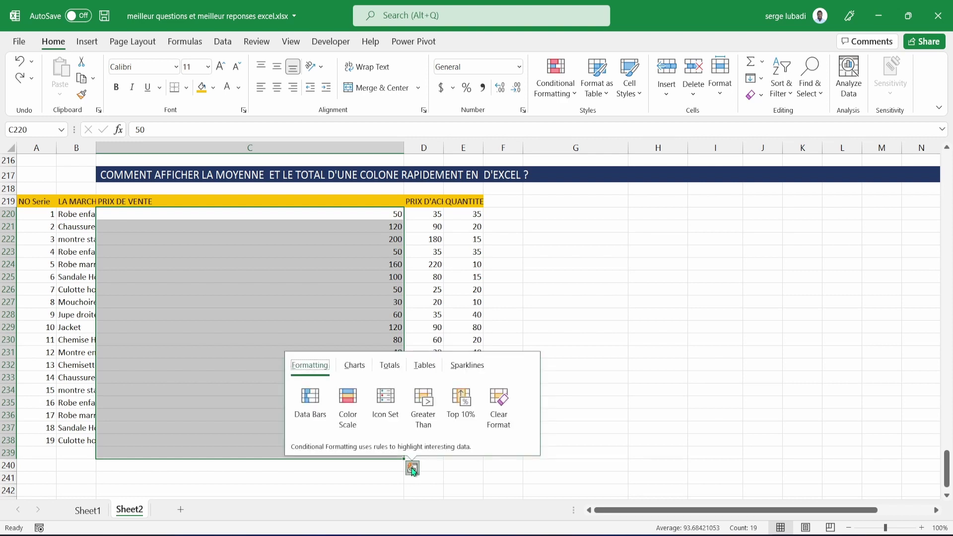
pyautogui.click(395, 371)
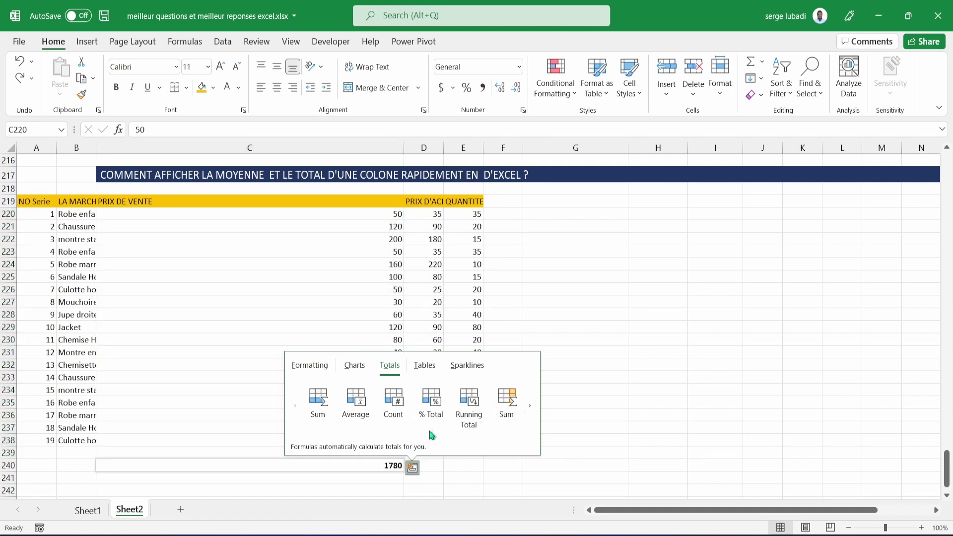
pyautogui.click(365, 408)
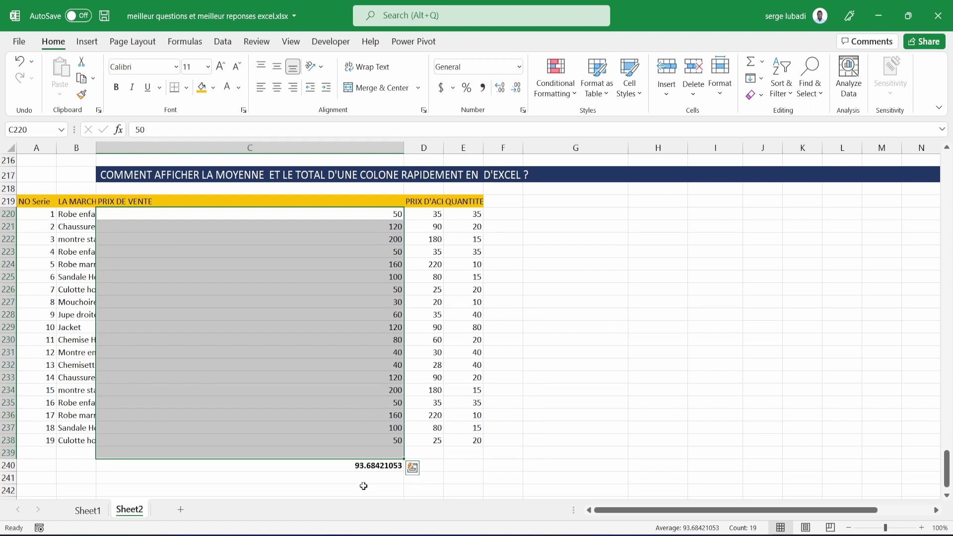
# Select C240 to check it holds =AVERAGE(C220:C239).
pyautogui.click(379, 469)
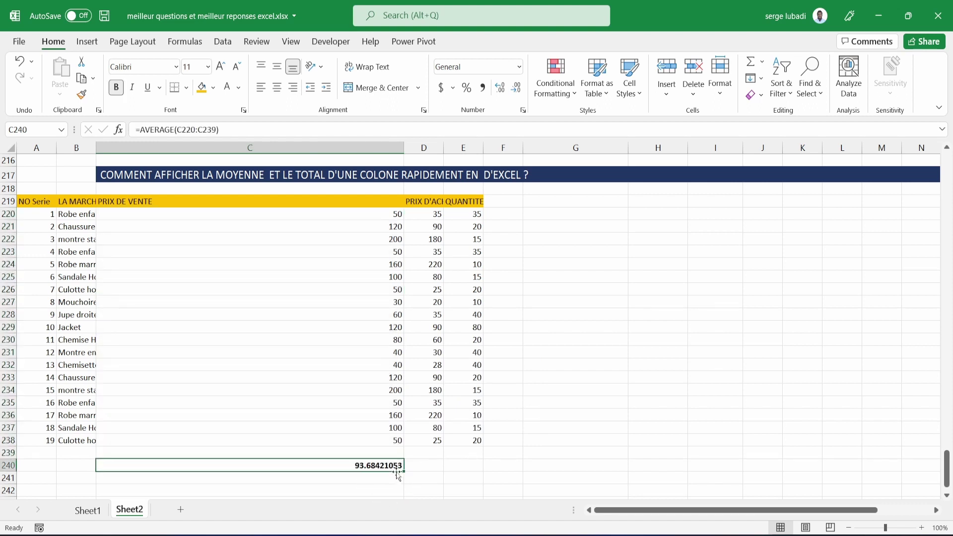